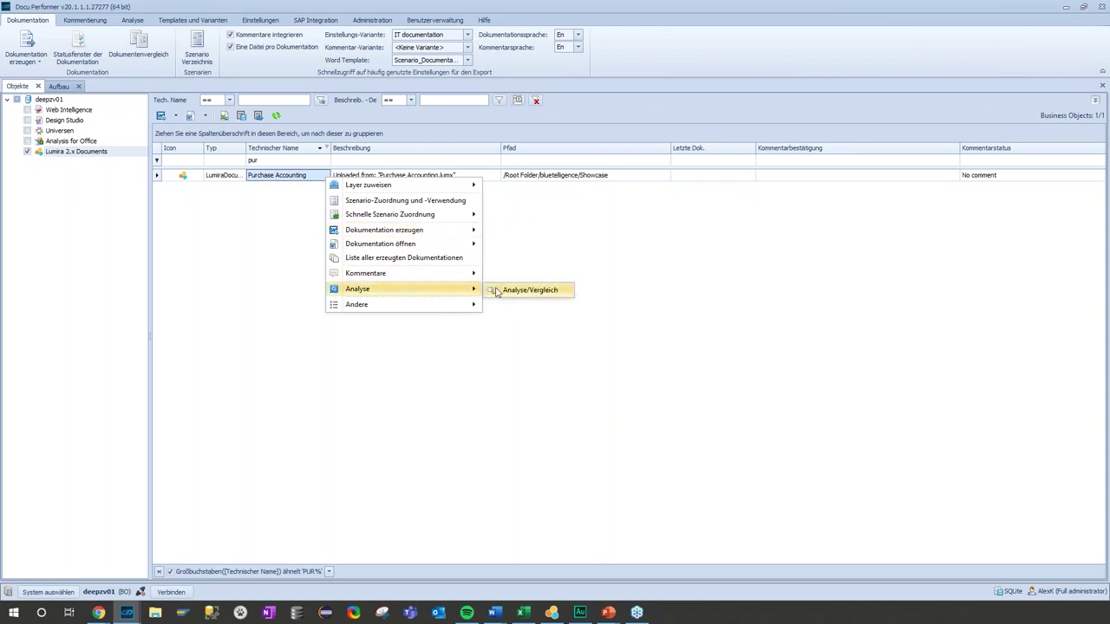
Step: Open the analysis of the Purchase Accounting Lumira document and review its variables, data sources, layout components and stories
click(529, 290)
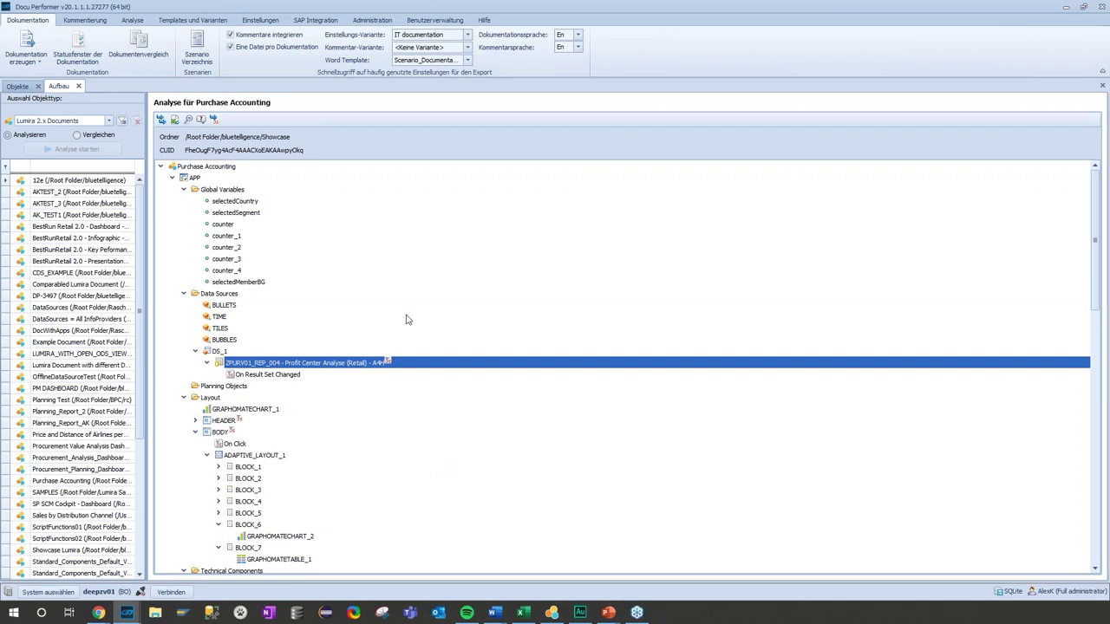
click(251, 410)
scroll(364, 408, down, 1)
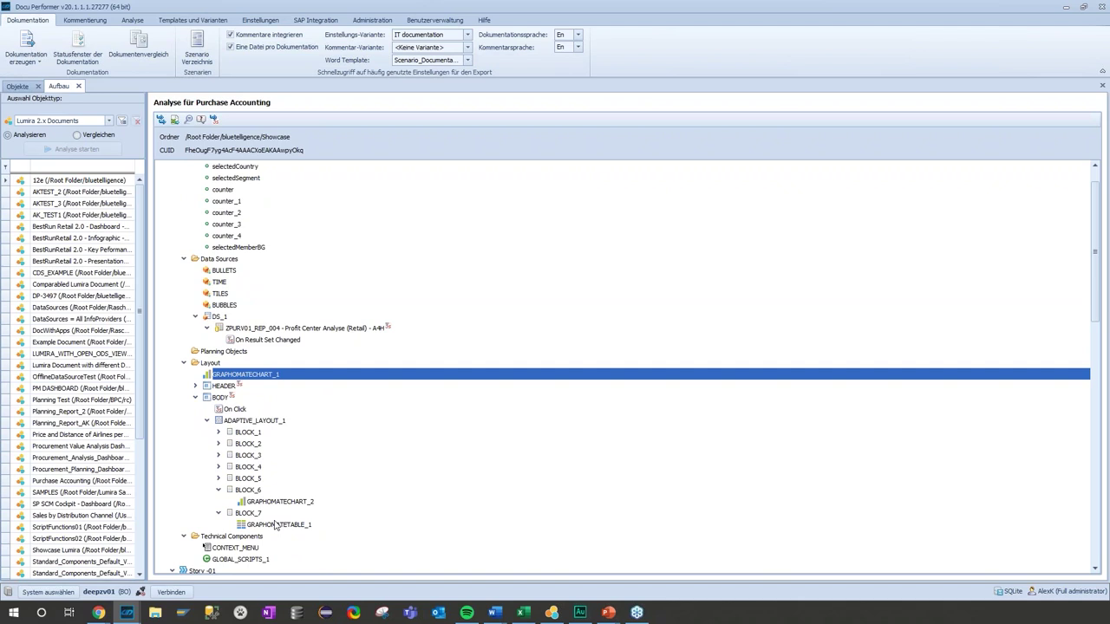
scroll(268, 490, up, 1)
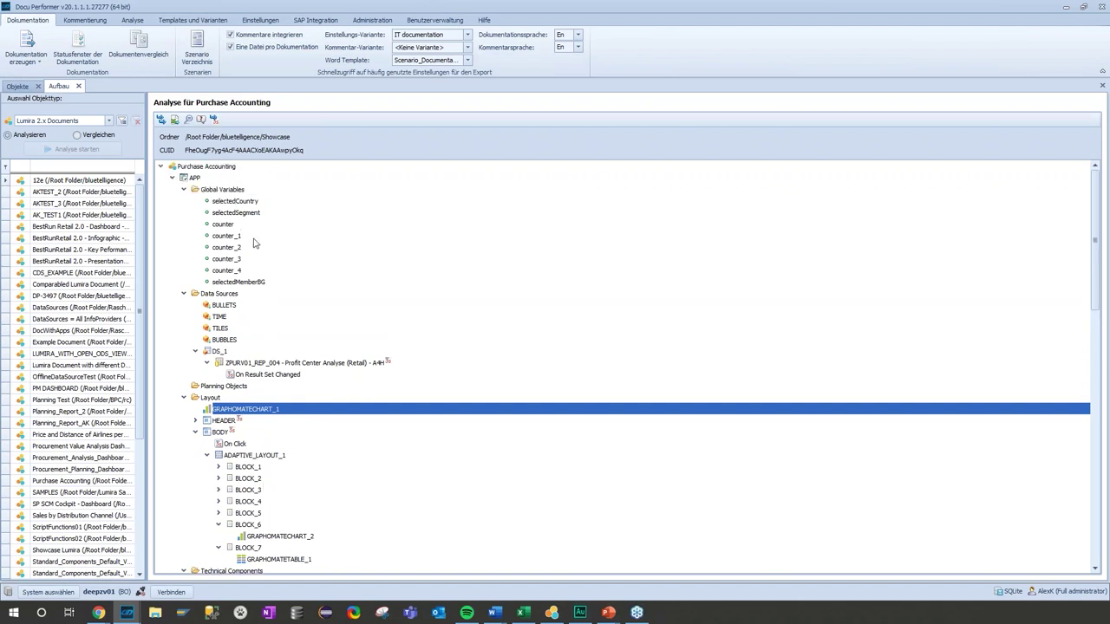
scroll(253, 233, down, 8)
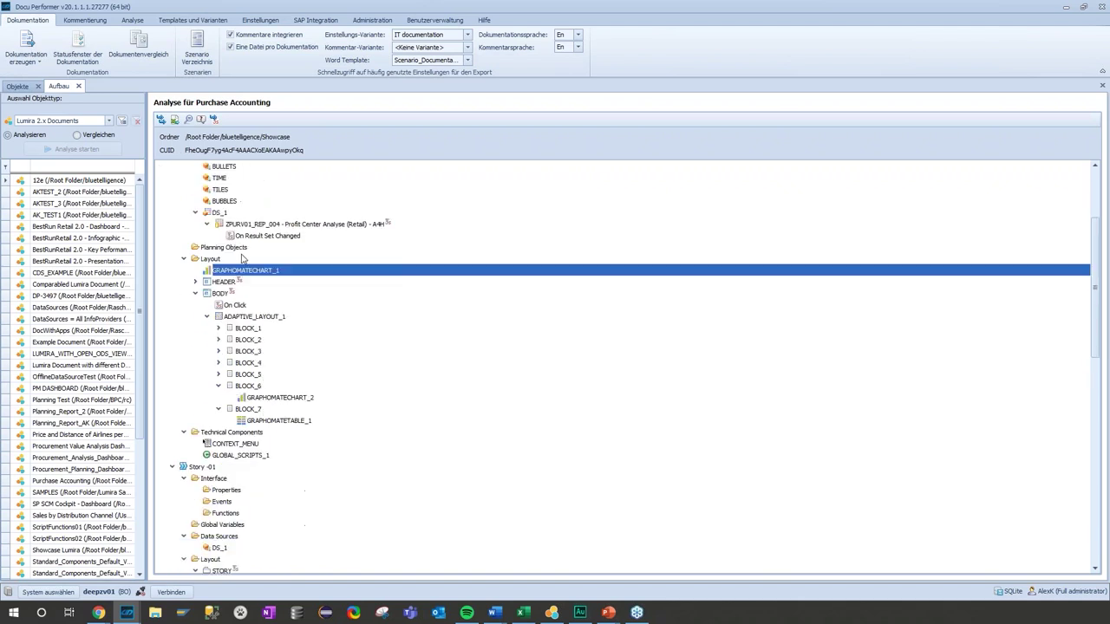
scroll(389, 338, down, 3)
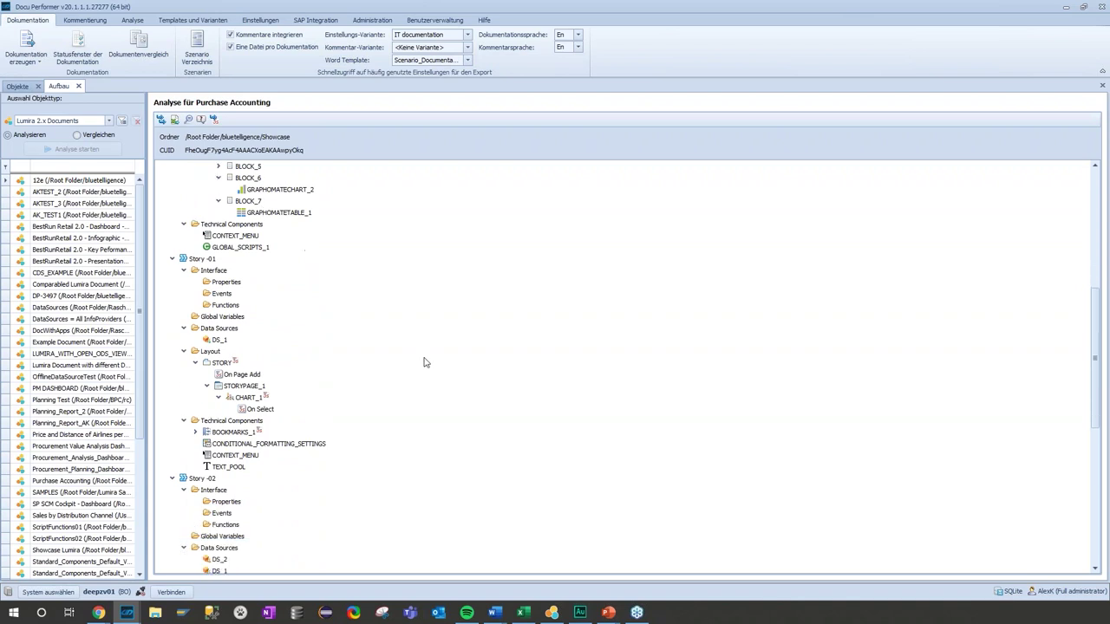
scroll(424, 364, up, 4)
scroll(424, 364, up, 7)
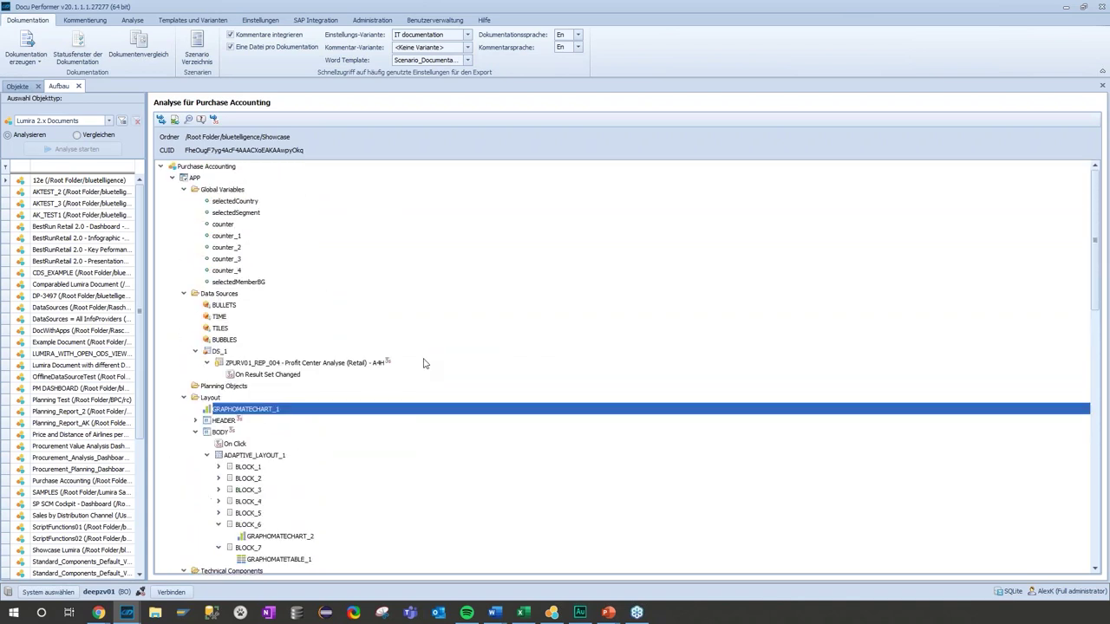
Step: Export the Purchase Accounting analysis tree to Excel and inspect the On Click script lines of BUTTON_1
click(179, 120)
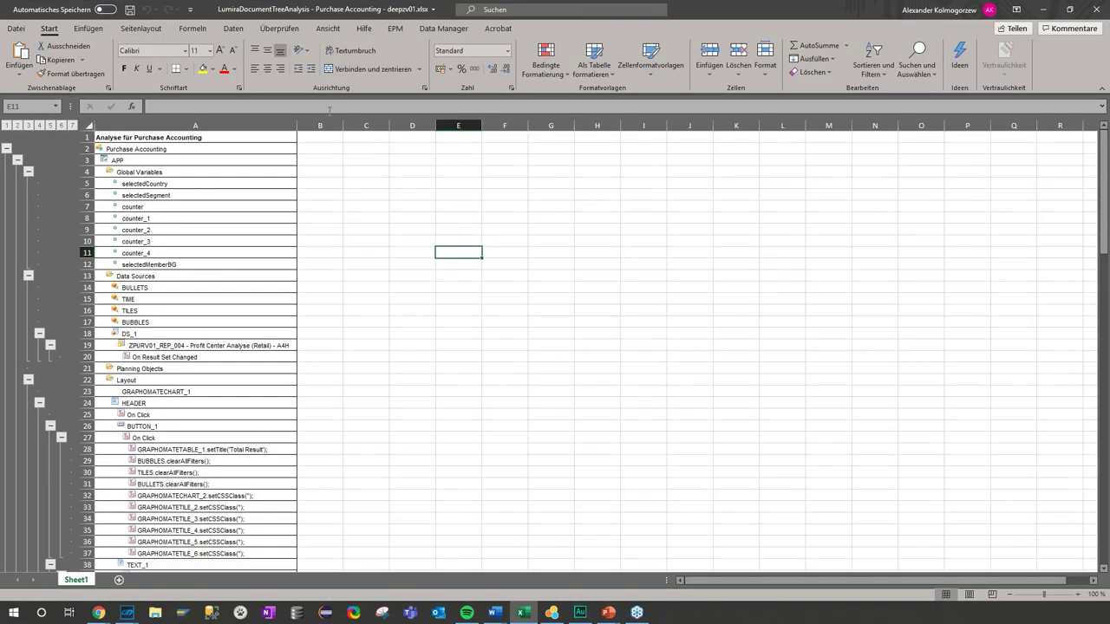
scroll(280, 352, down, 2)
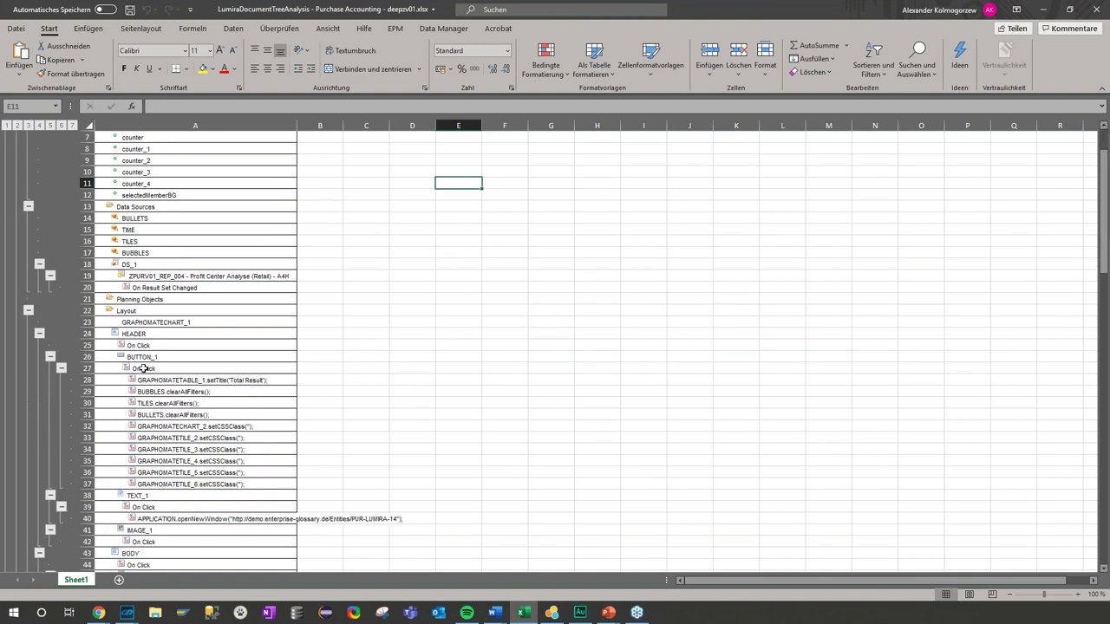
drag(167, 379, 165, 484)
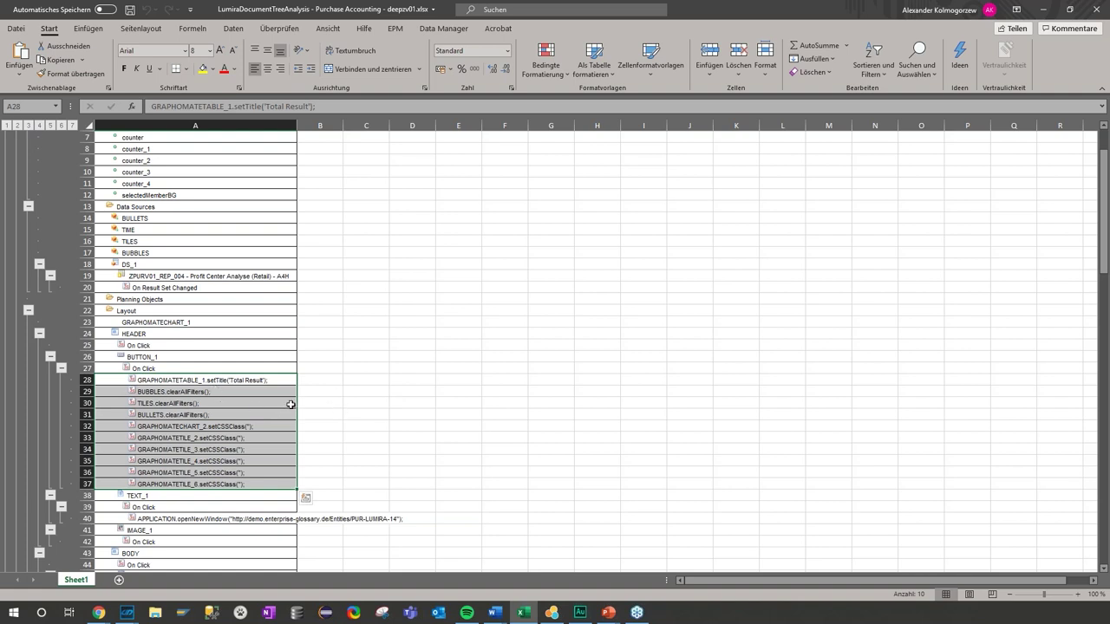
scroll(260, 438, down, 6)
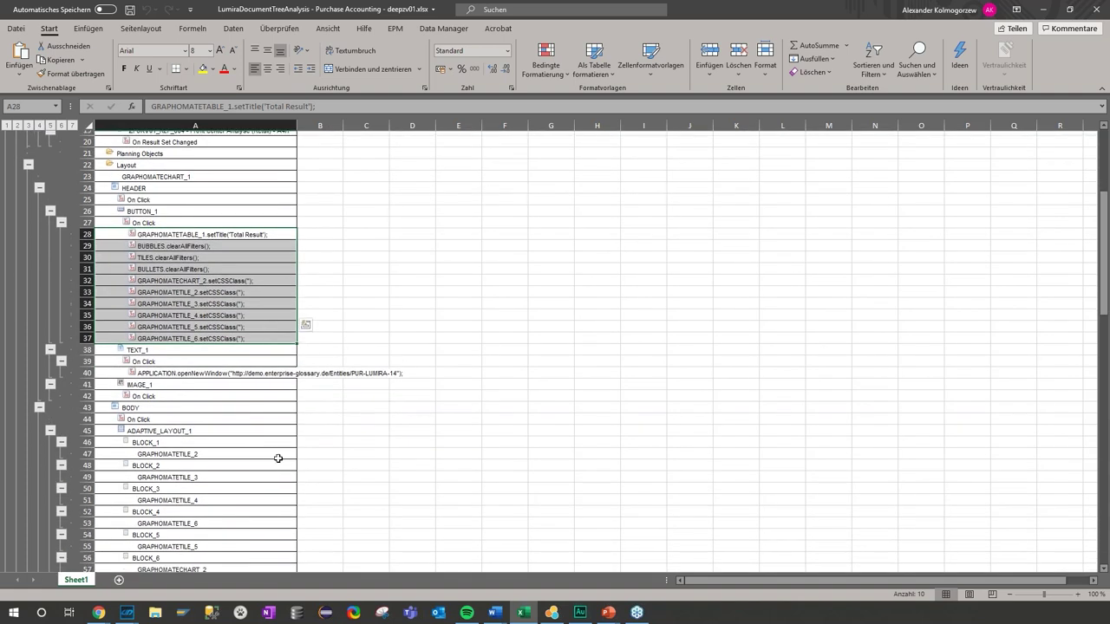
scroll(267, 462, down, 1)
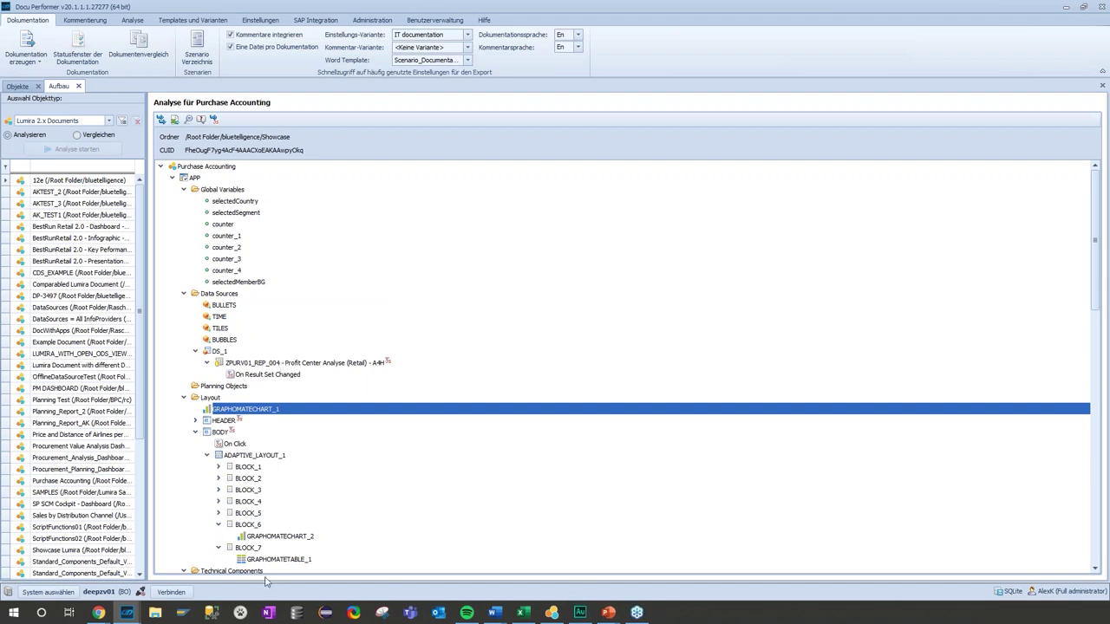
Step: Switch to the A4H BW session and display the offline downward data flow of query ZPURV01_REP_004 as network plan and tree structure
mouse_move(128, 616)
click(187, 573)
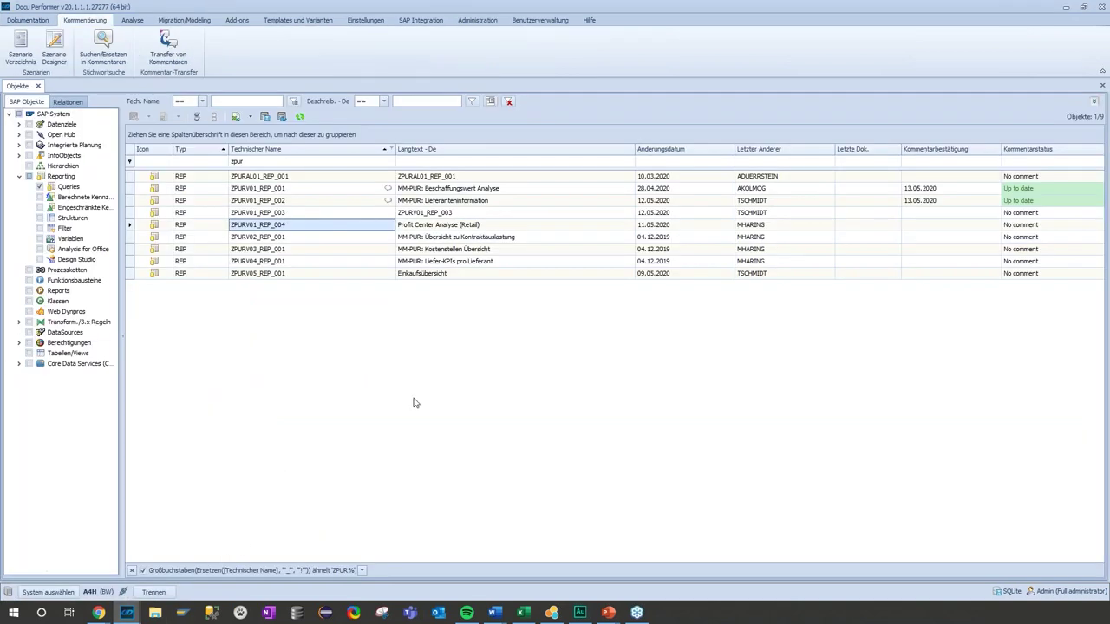
right_click(309, 232)
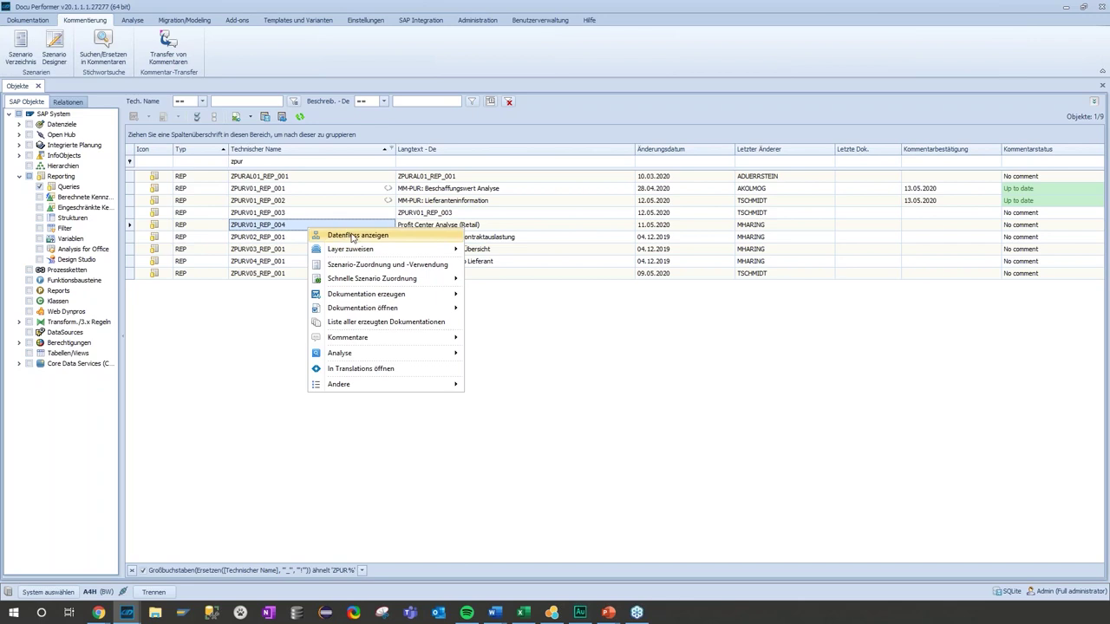
click(353, 236)
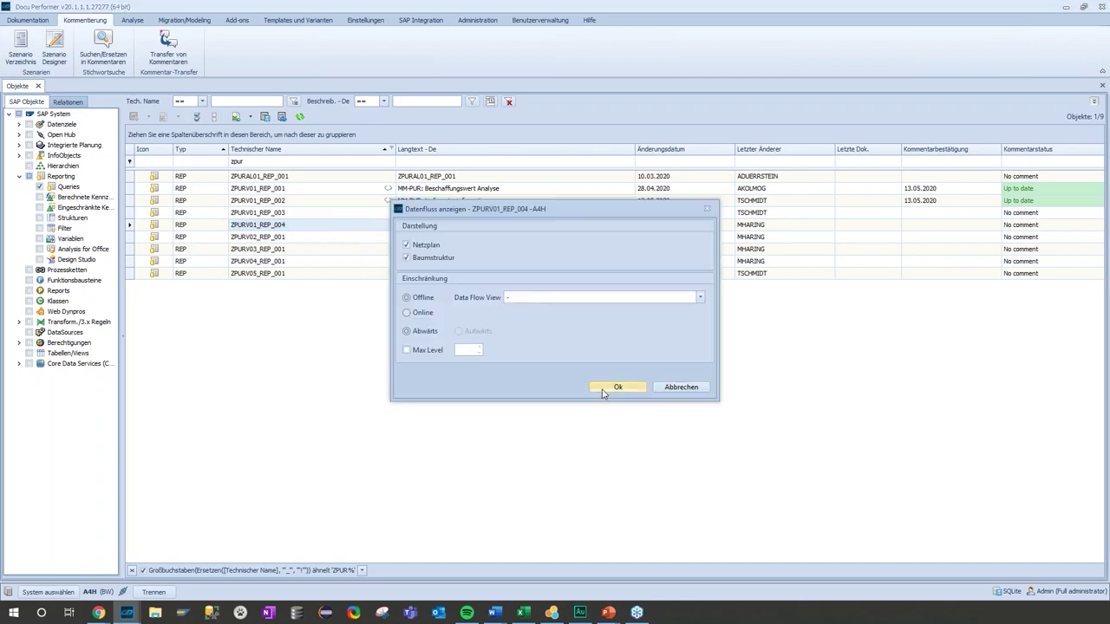
click(603, 388)
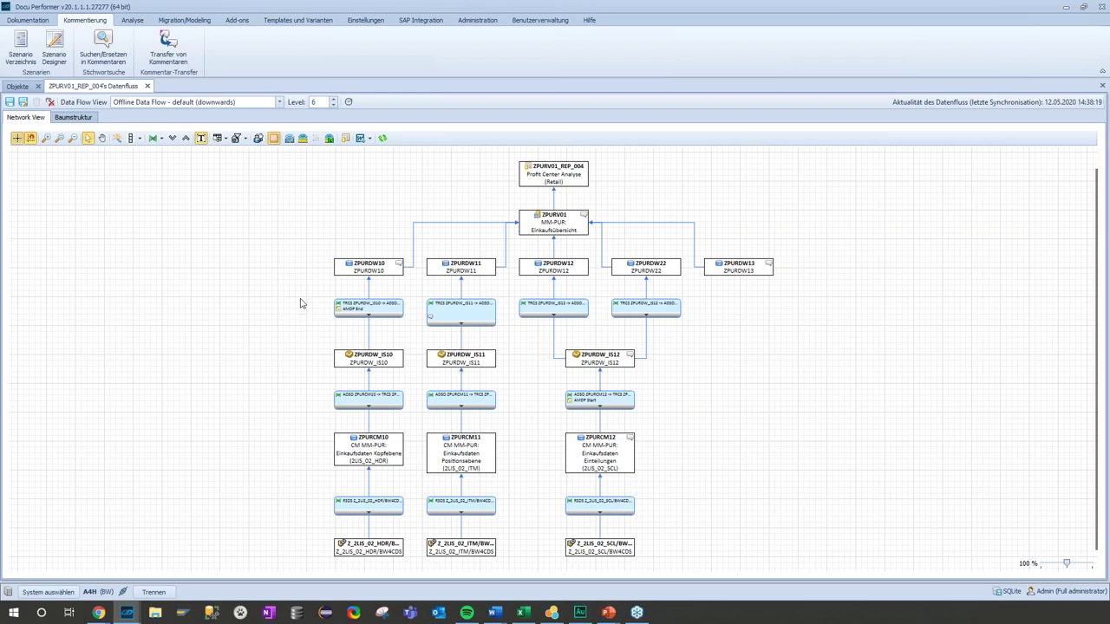
Step: Add the parent reports Profit_Center_Analytics_AfO_Report and Purchase Accounting to the query's data flow
click(345, 138)
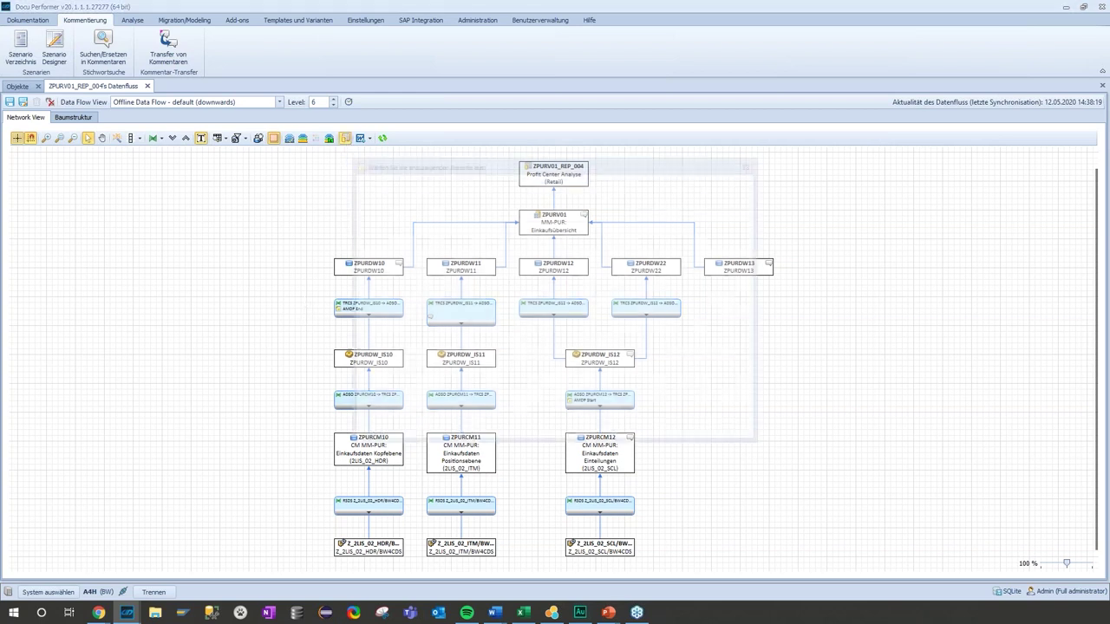
click(466, 203)
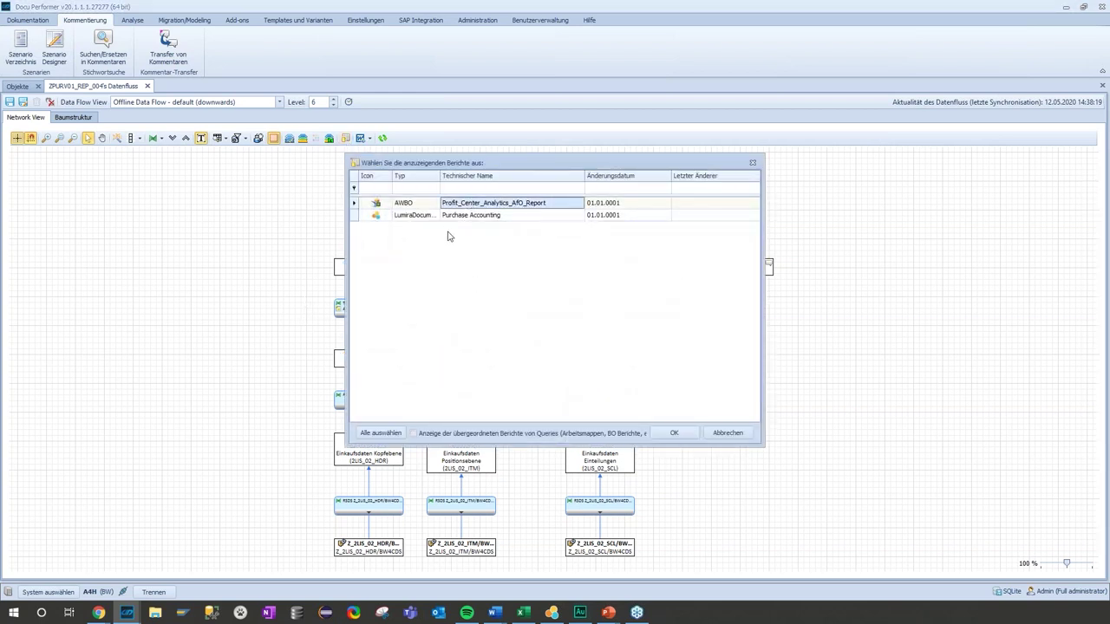
click(466, 217)
click(674, 433)
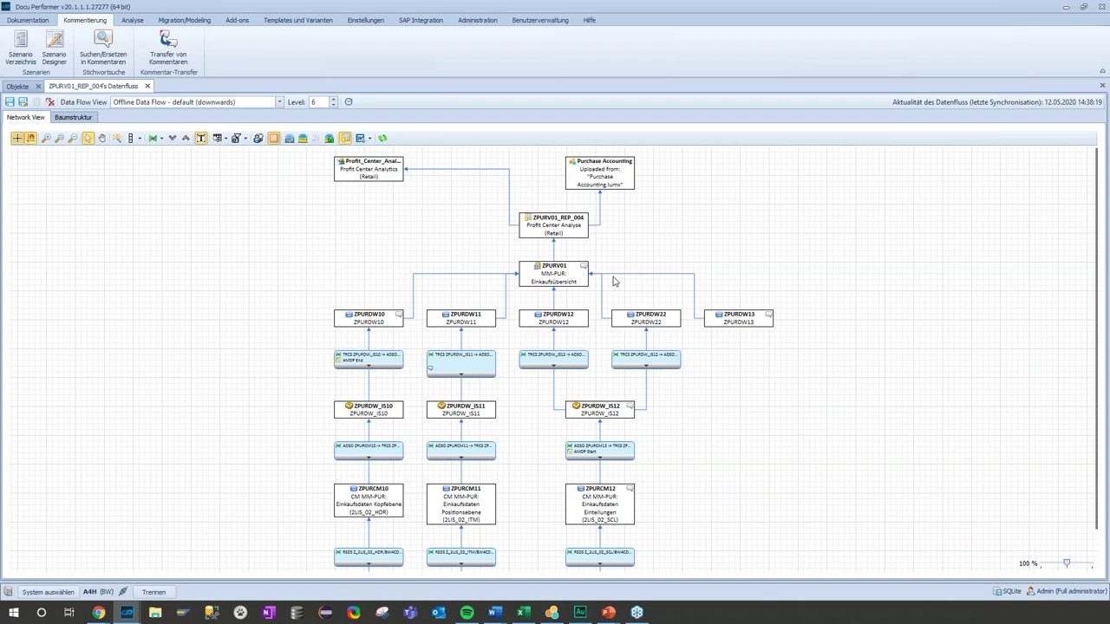
Step: Show the architecture layers behind the objects in the data flow and look through them
click(304, 138)
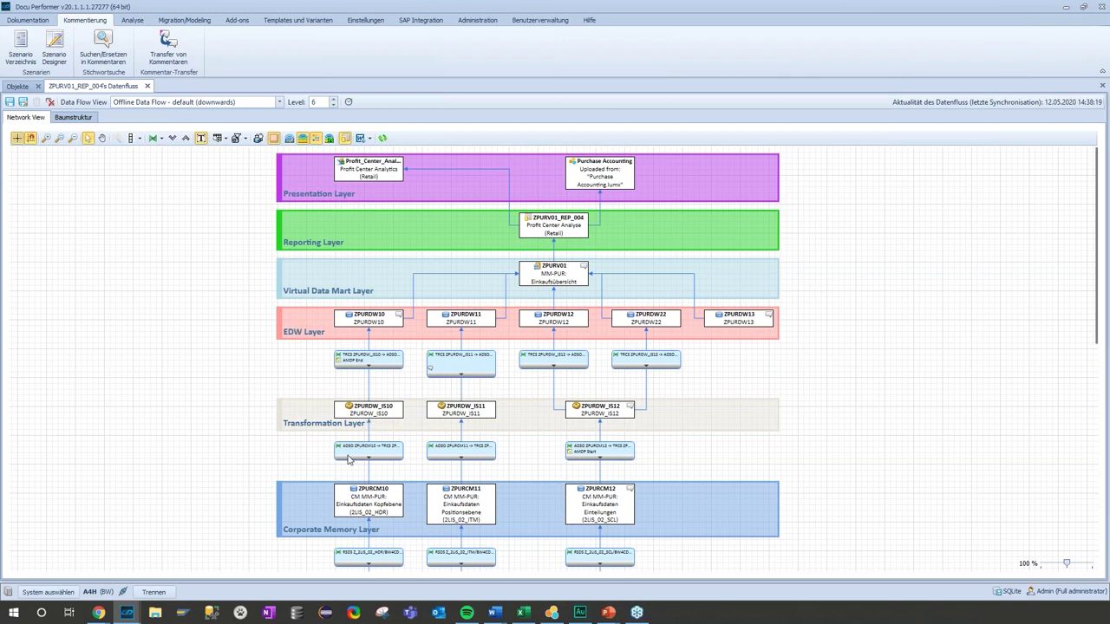
scroll(353, 455, down, 3)
scroll(277, 469, up, 3)
scroll(264, 418, up, 1)
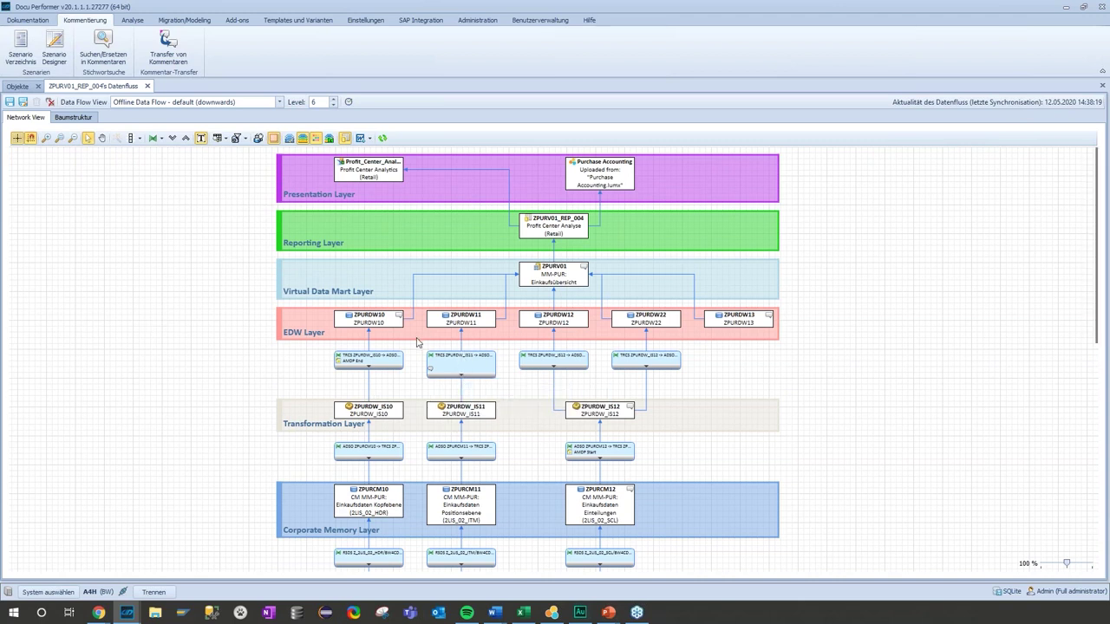
Step: Show the look-ups of the transformations in the data flow and inspect the one between ZPURDW_IS10 and ZPURDW10
click(225, 140)
click(232, 153)
click(504, 393)
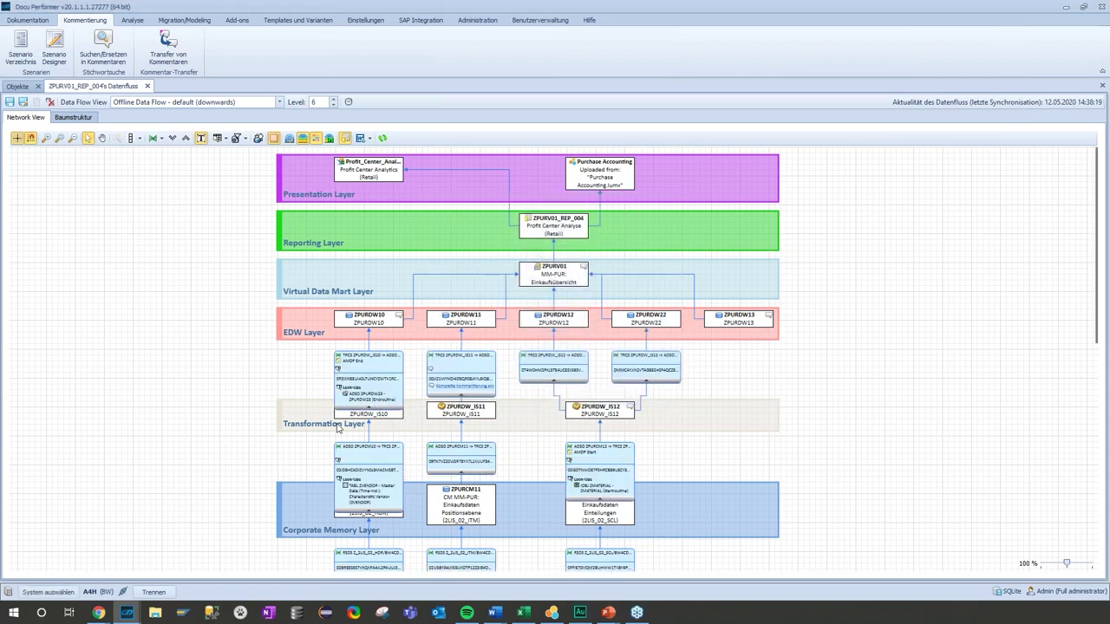
scroll(328, 443, down, 2)
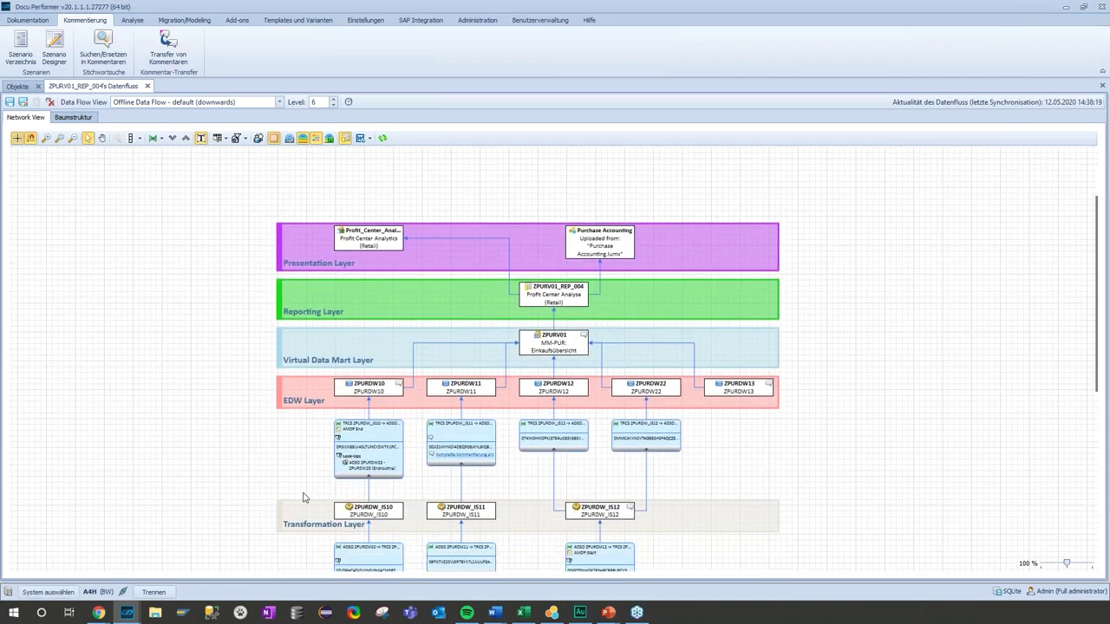
scroll(305, 484, up, 3)
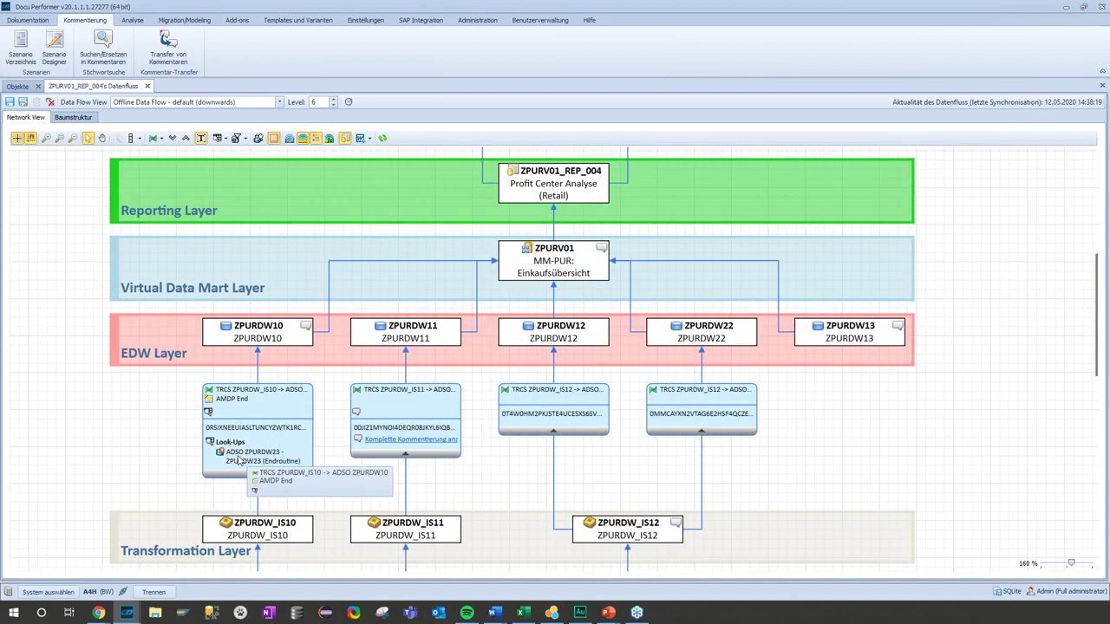
scroll(279, 461, down, 1)
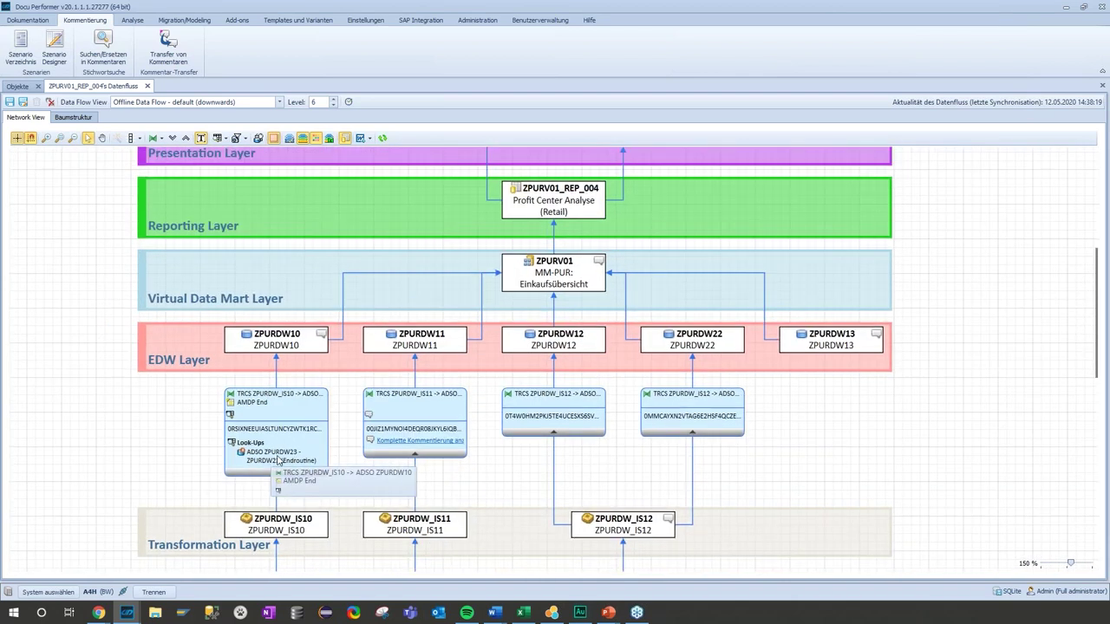
scroll(279, 461, down, 4)
Step: Run the filter analysis for DTPs and InfoPackages used in process chains, marking transformations and DataSources without a process chain reference
click(244, 138)
click(260, 152)
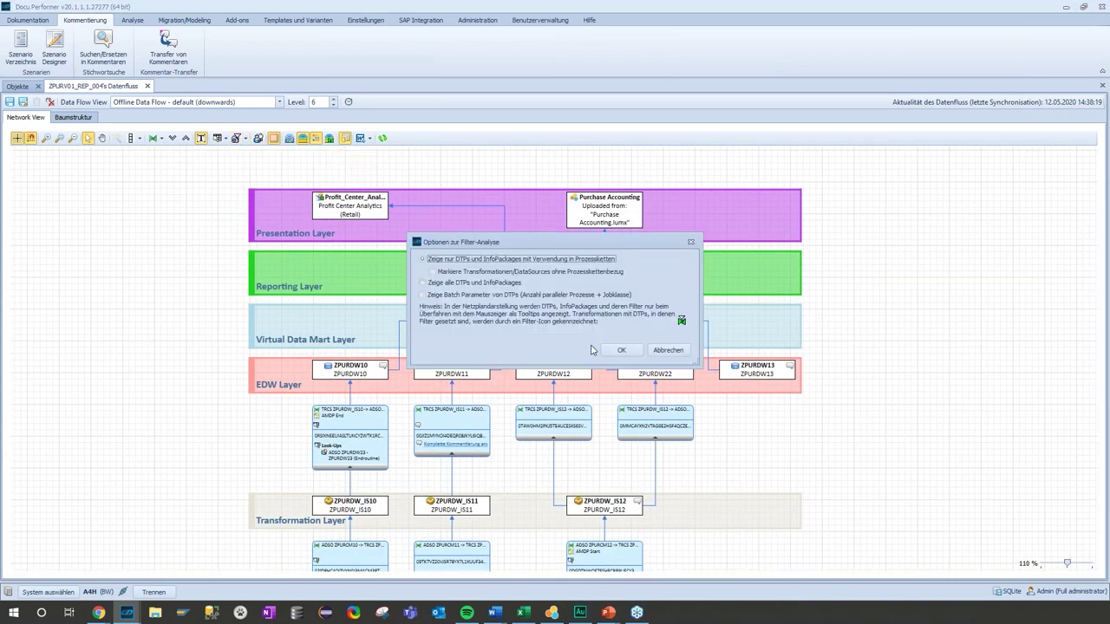
click(469, 274)
click(619, 349)
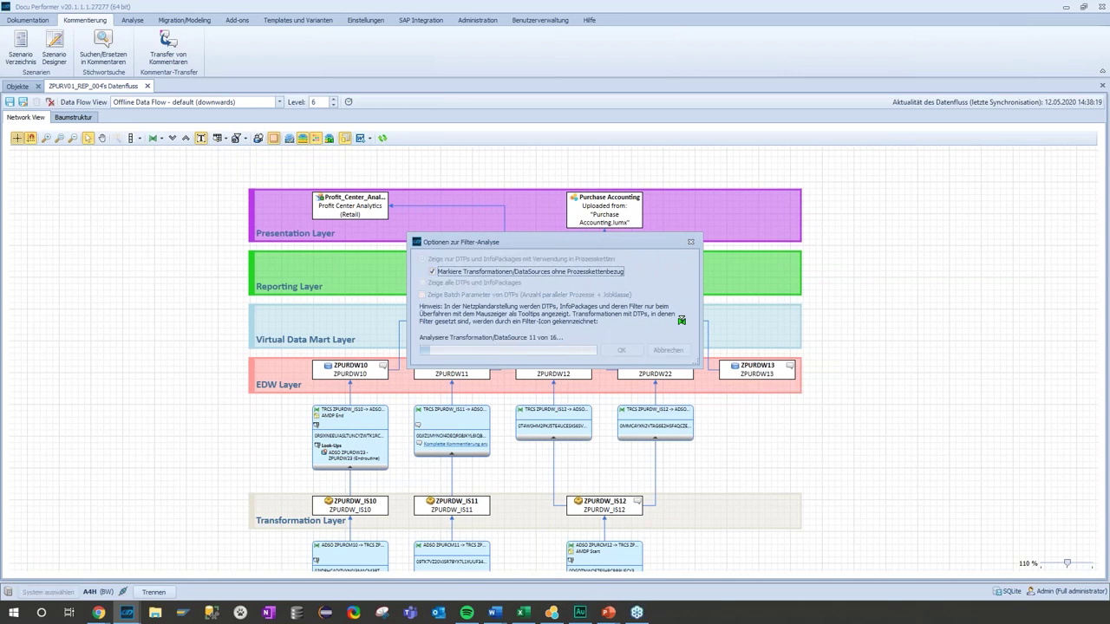
Step: Examine the DTP filters, extraction modes and process chain usage in the transformations between the Corporate Memory and Transformation layers
scroll(25, 338, down, 1)
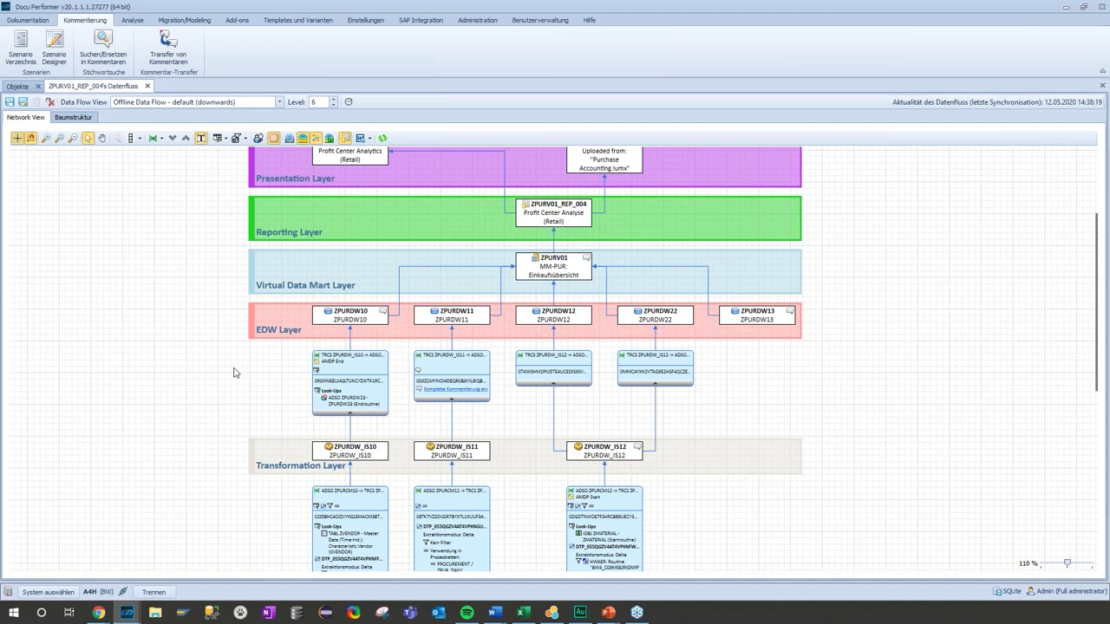
scroll(435, 406, down, 1)
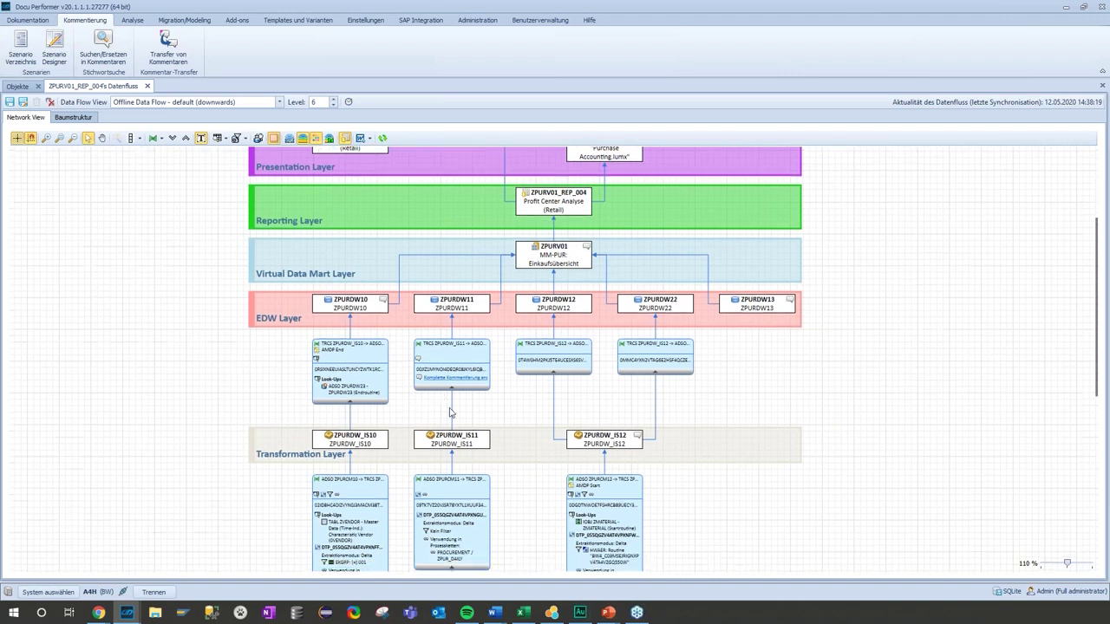
scroll(450, 408, down, 3)
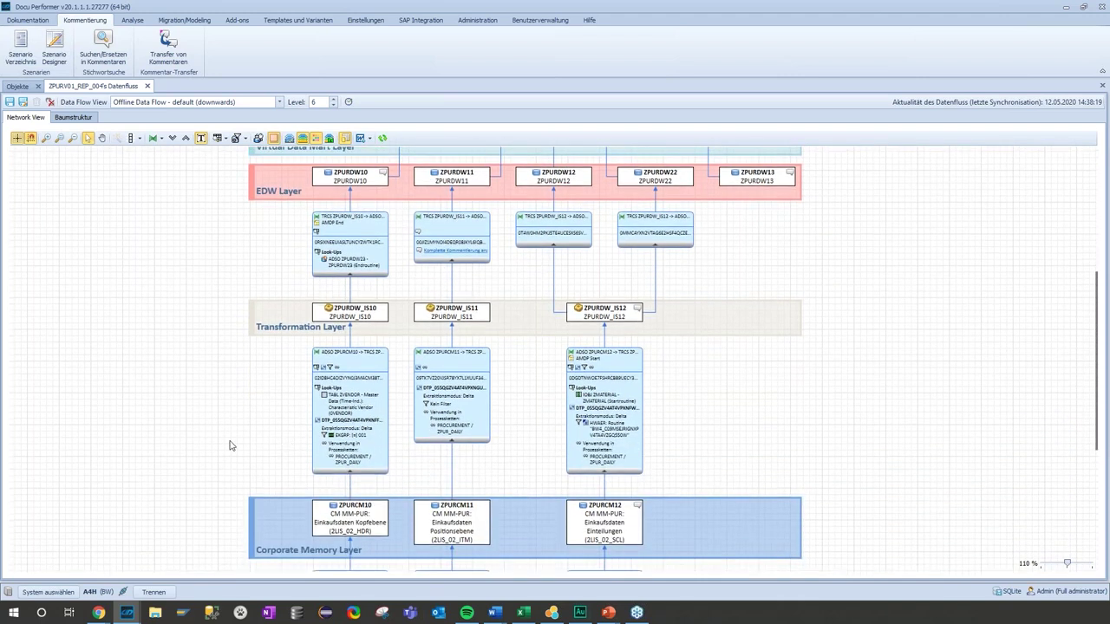
scroll(167, 439, up, 2)
scroll(167, 440, up, 1)
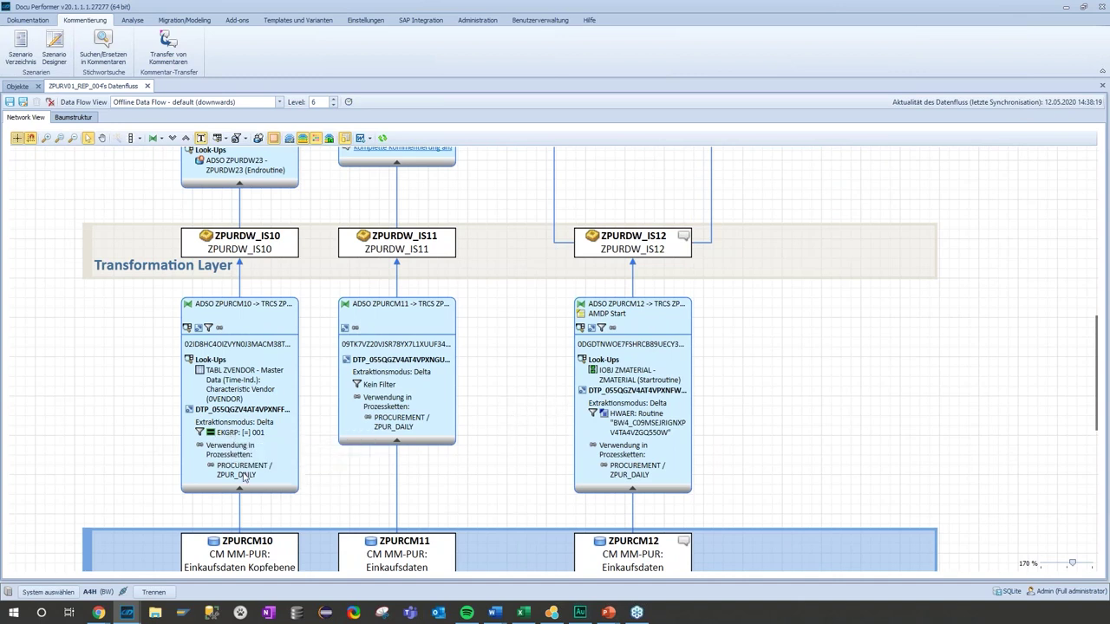
scroll(464, 404, down, 3)
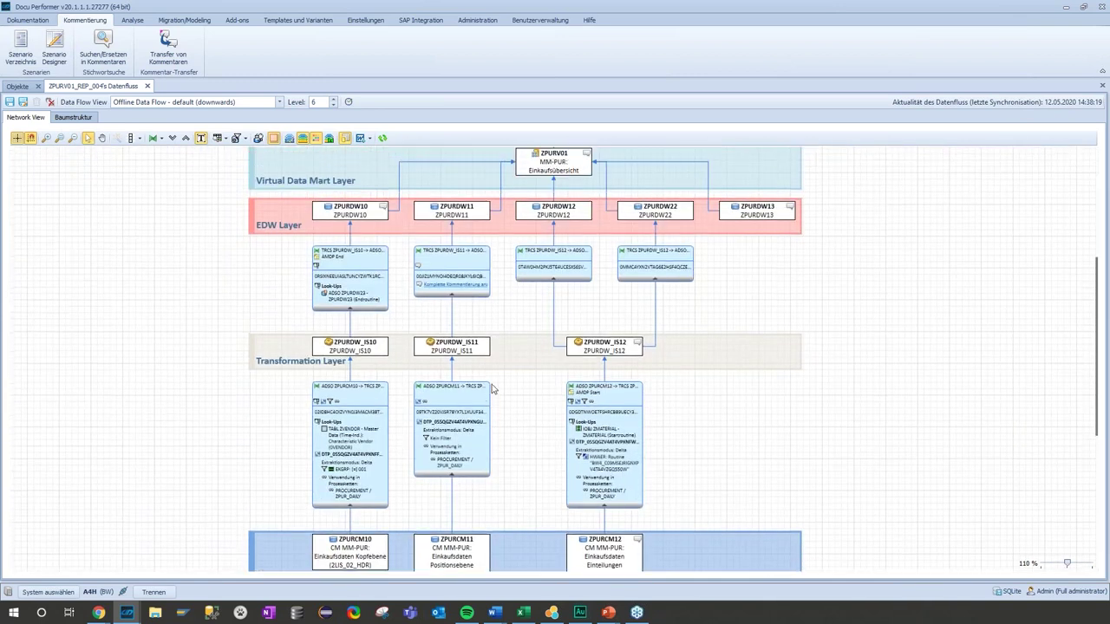
scroll(492, 392, up, 3)
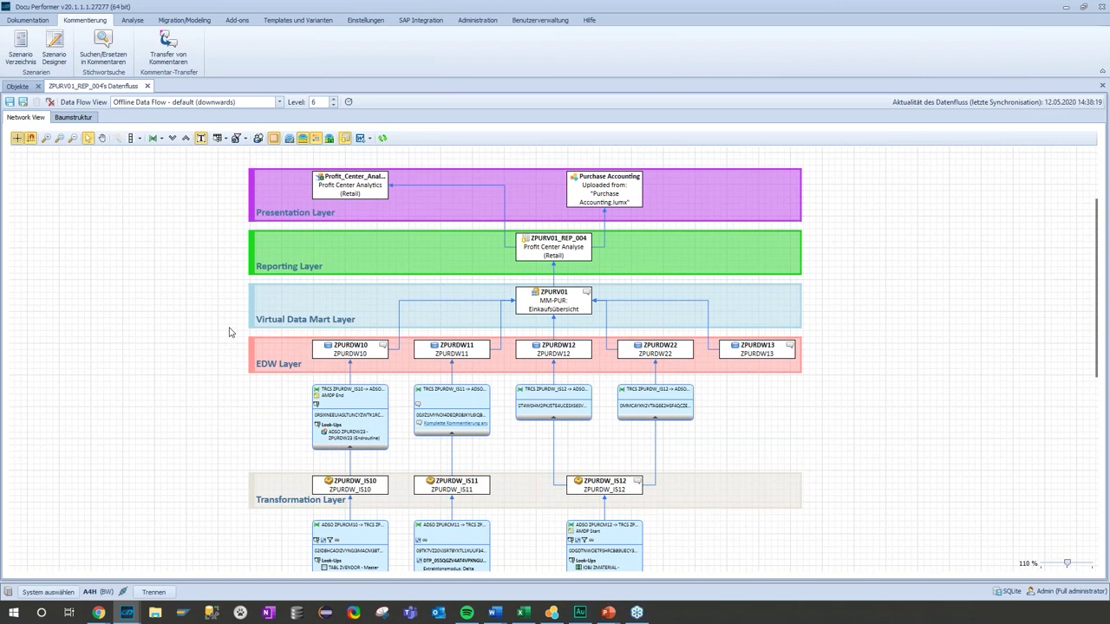
Step: Open the structure analysis of the query ZPURV01_REP_004 and look through its filters, characteristics, key figures and variables
click(494, 612)
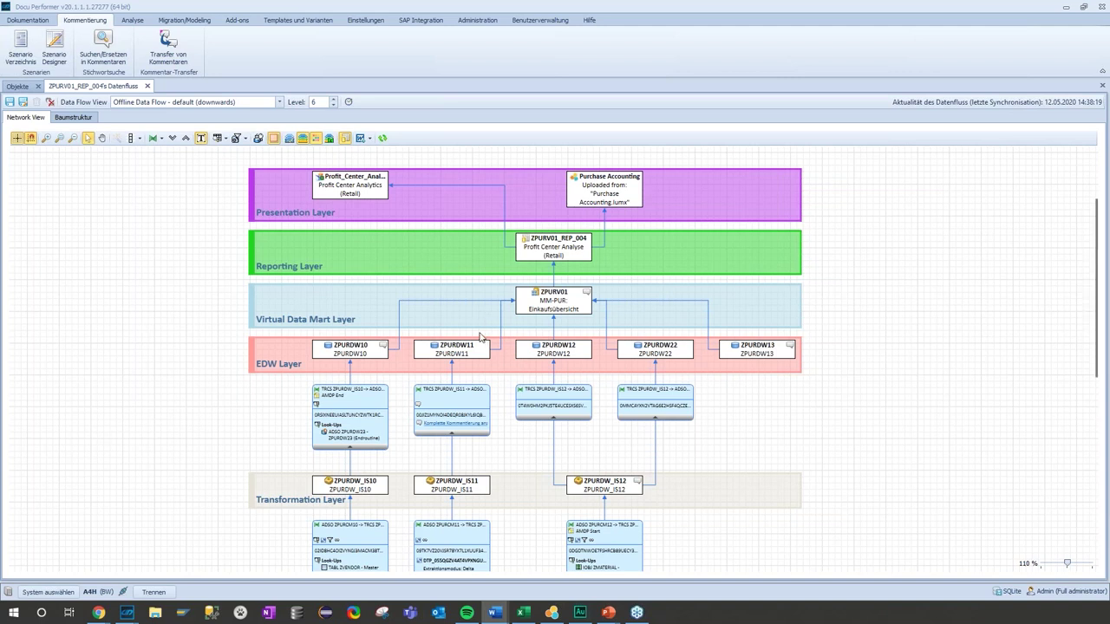
right_click(547, 254)
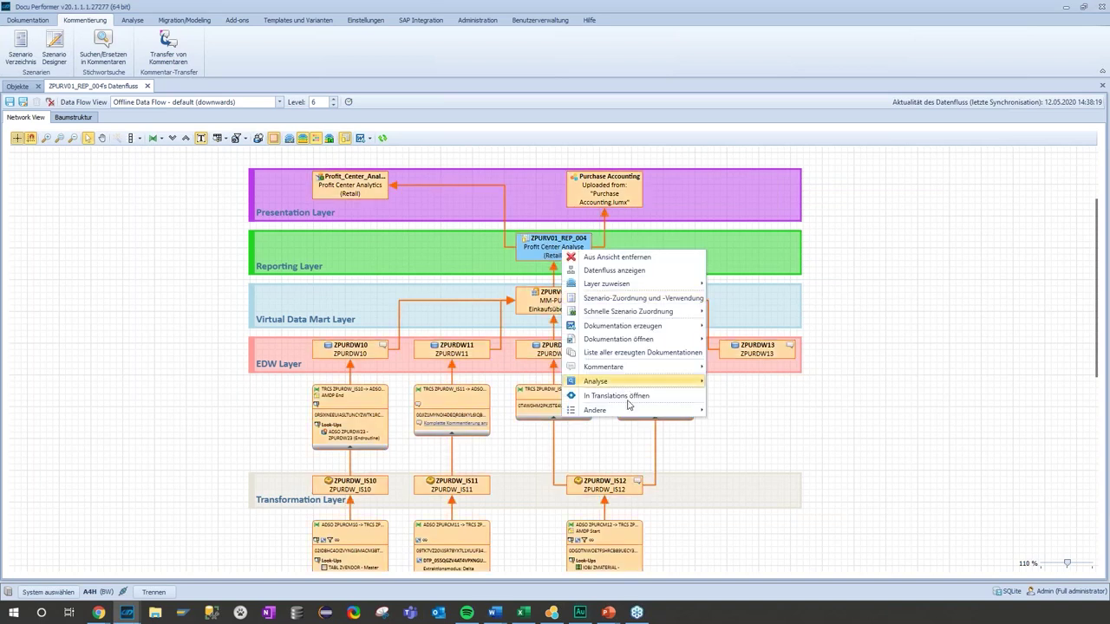
mouse_move(626, 384)
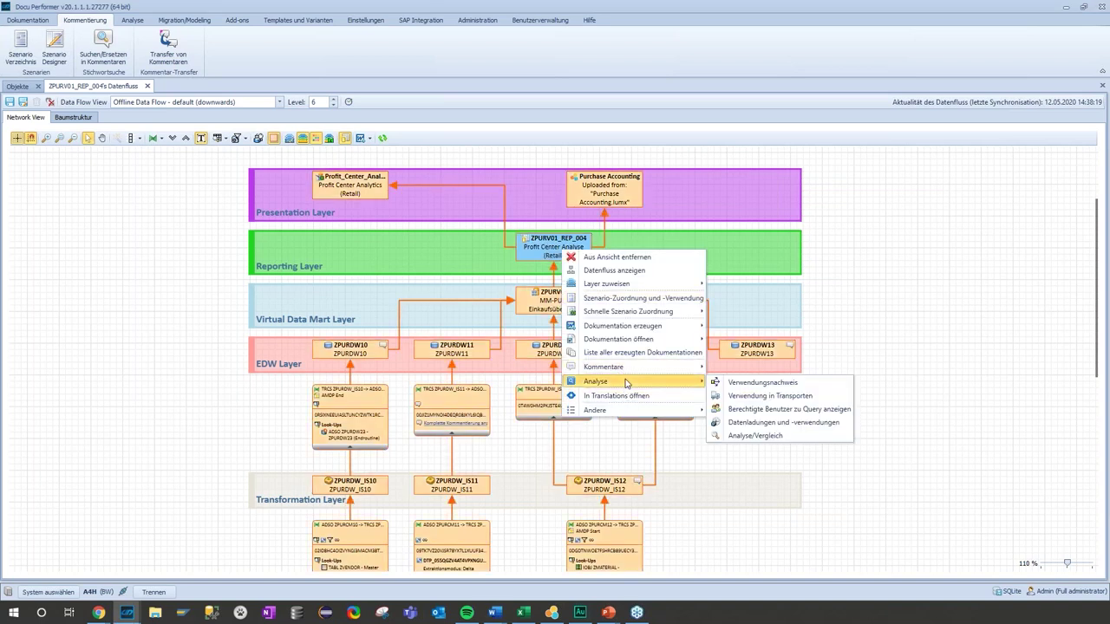
click(754, 436)
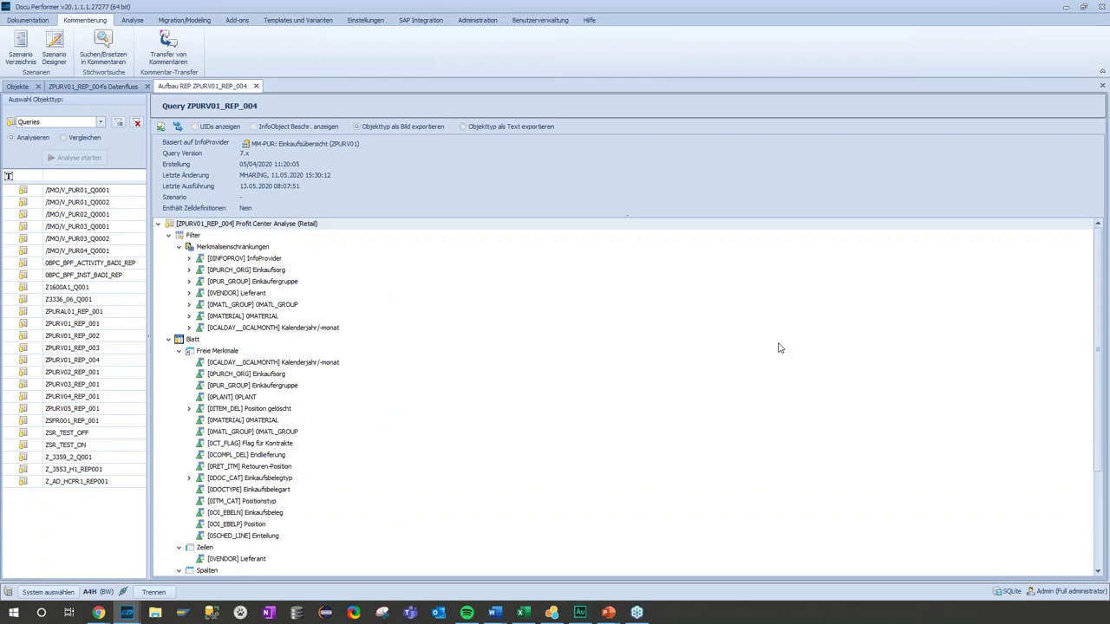
scroll(318, 371, down, 1)
scroll(317, 373, down, 3)
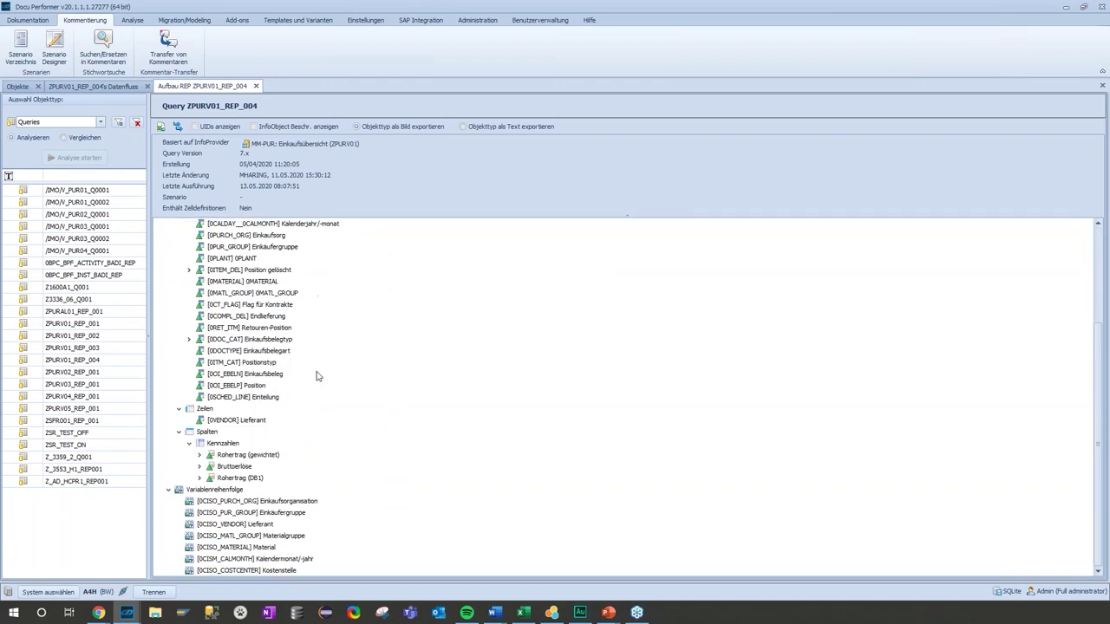
scroll(317, 374, up, 4)
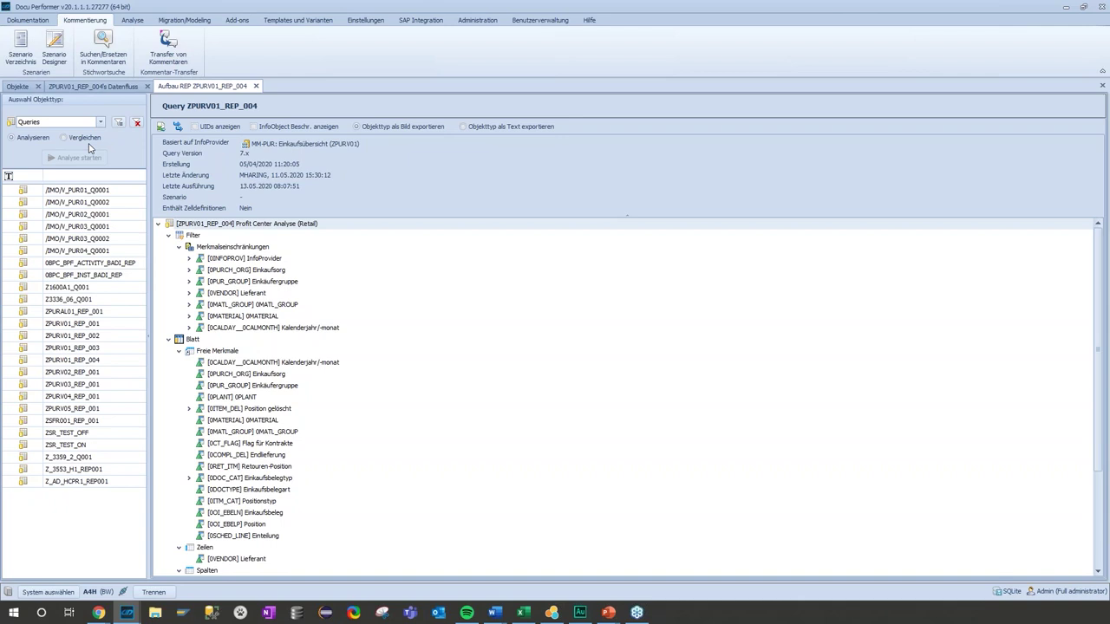
Step: Search the query structure for the key figure 0SR_POVLC and copy the search term
click(258, 226)
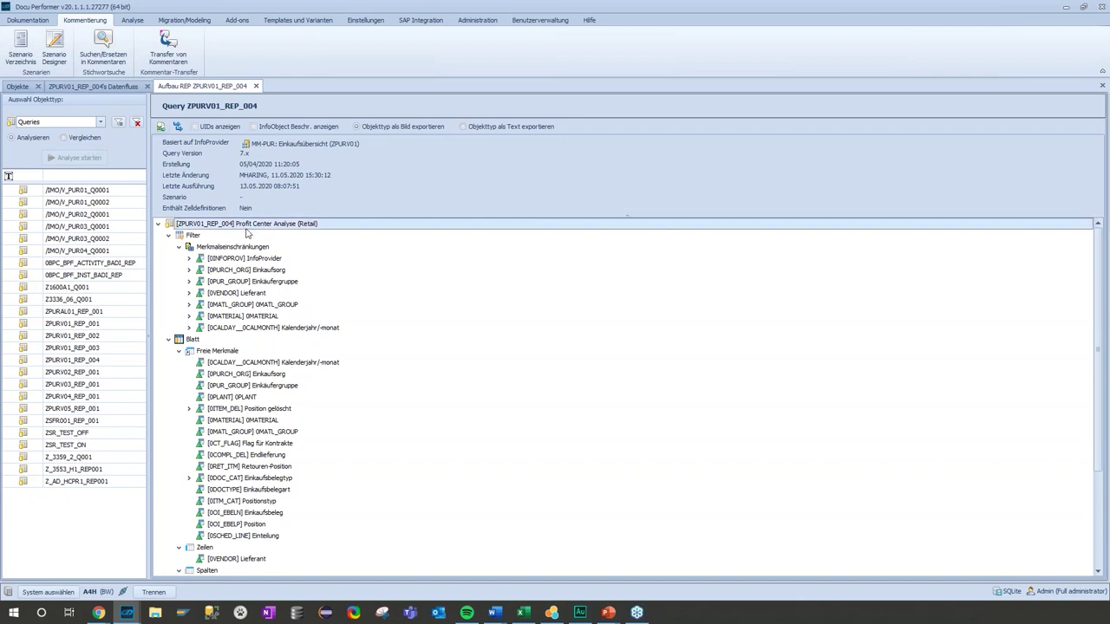
key(ctrl+f)
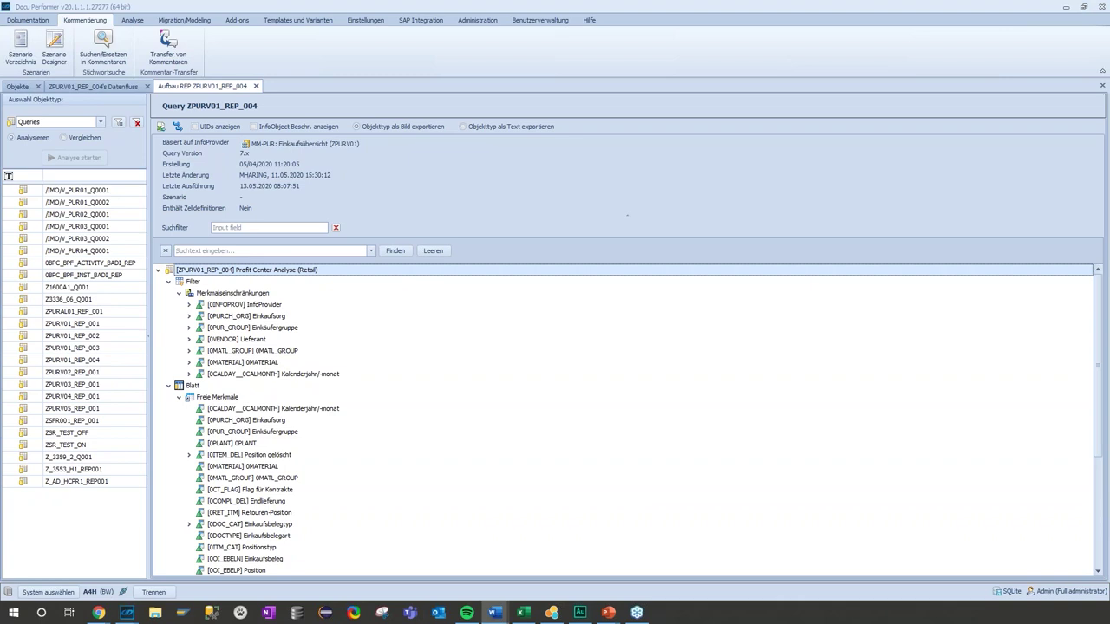
click(206, 251)
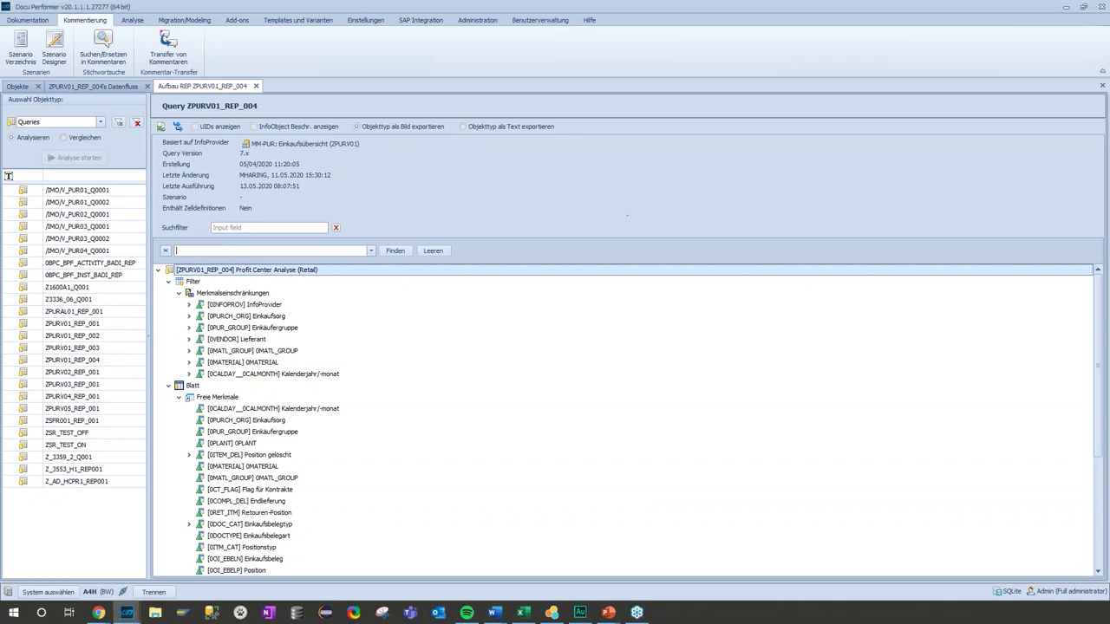
text(0SR_POVLC)
key(Return)
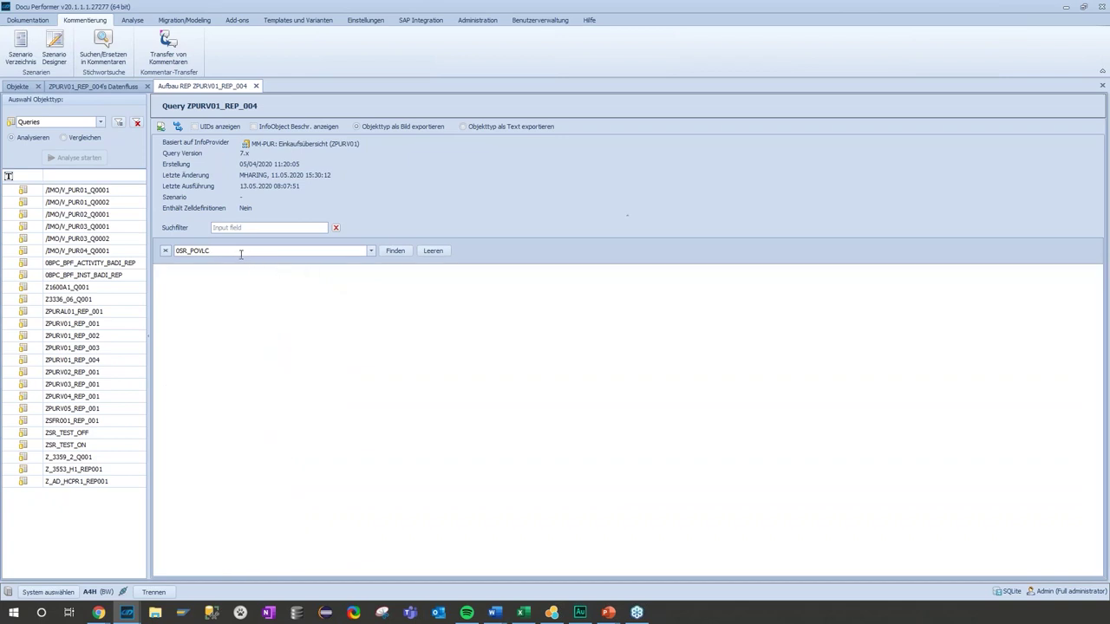
key(ctrl+a)
key(ctrl+c)
Step: Open the structure analysis of the CompositeProvider ZPURV01 from the data flow and search it for 0SR_POVLC
click(98, 86)
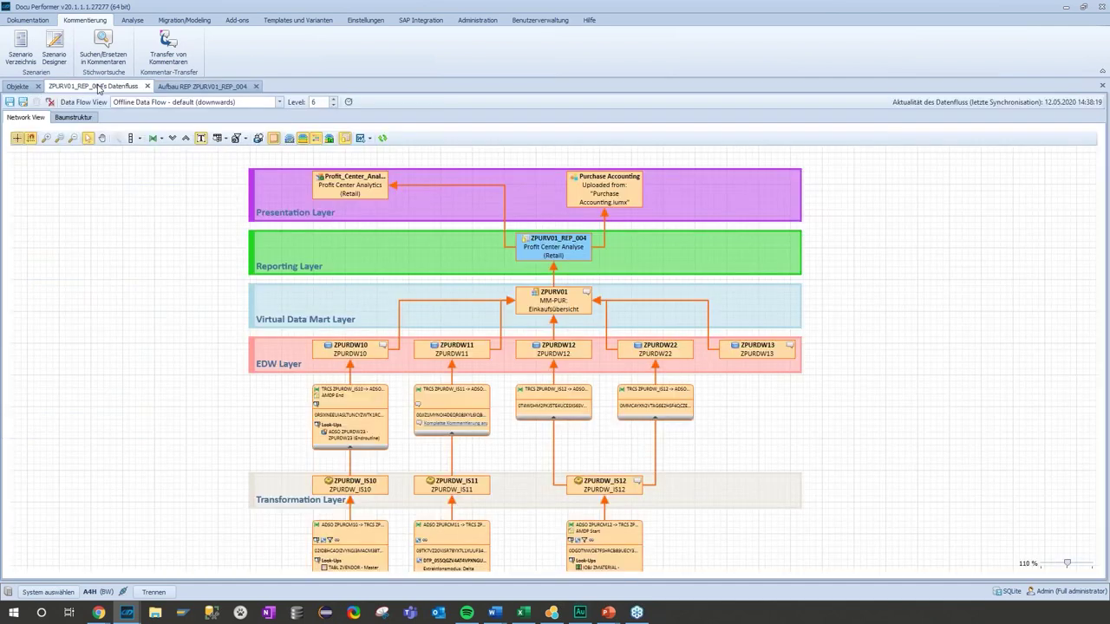
click(559, 303)
right_click(544, 300)
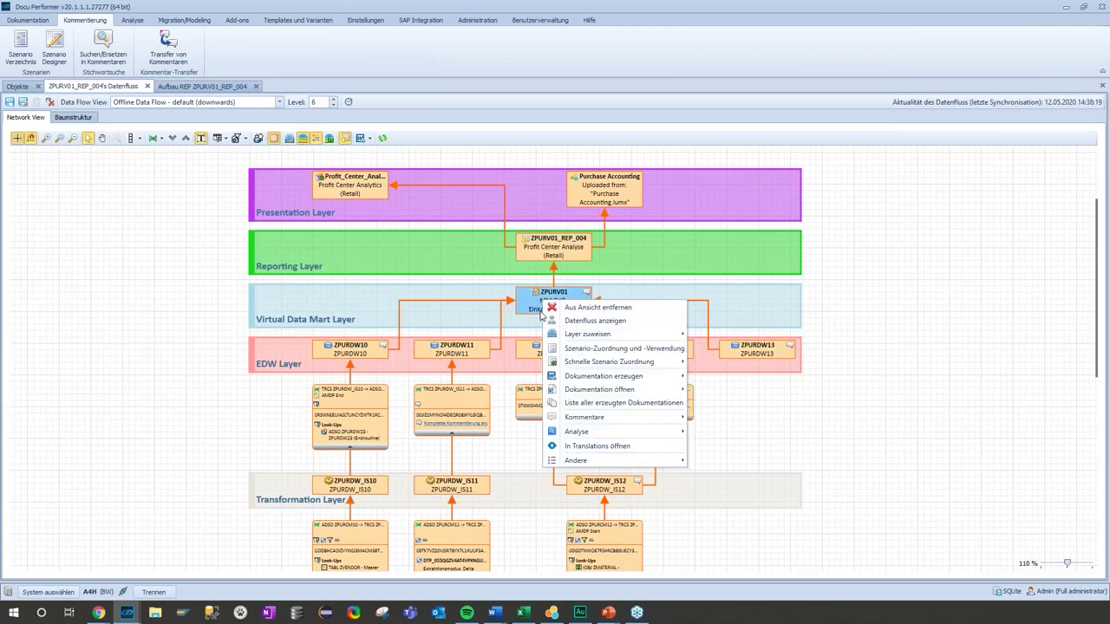
mouse_move(569, 433)
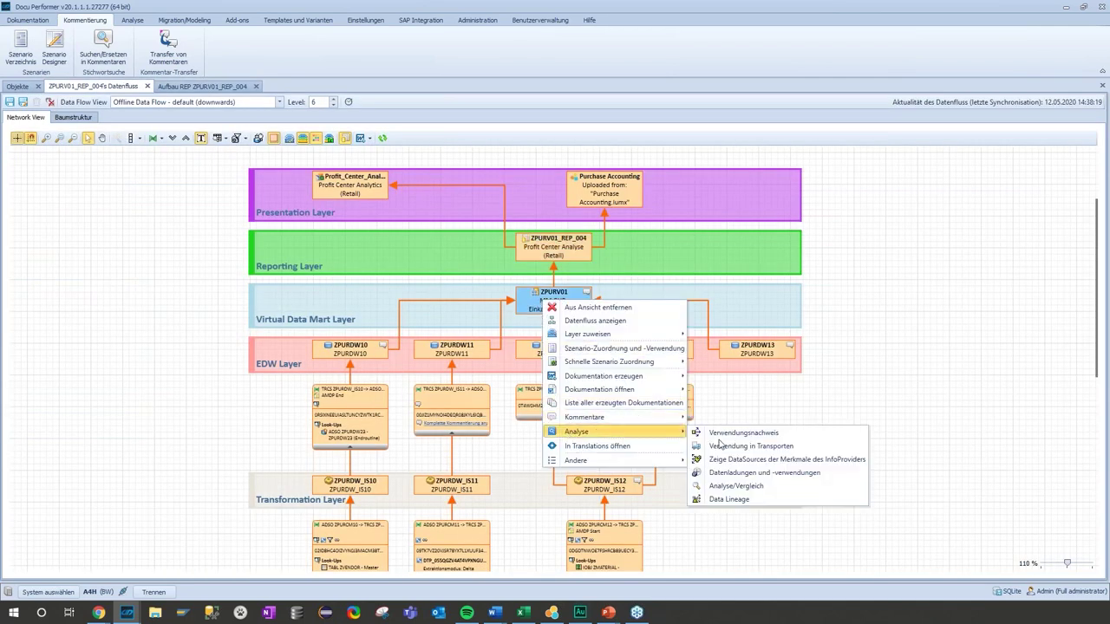
click(719, 487)
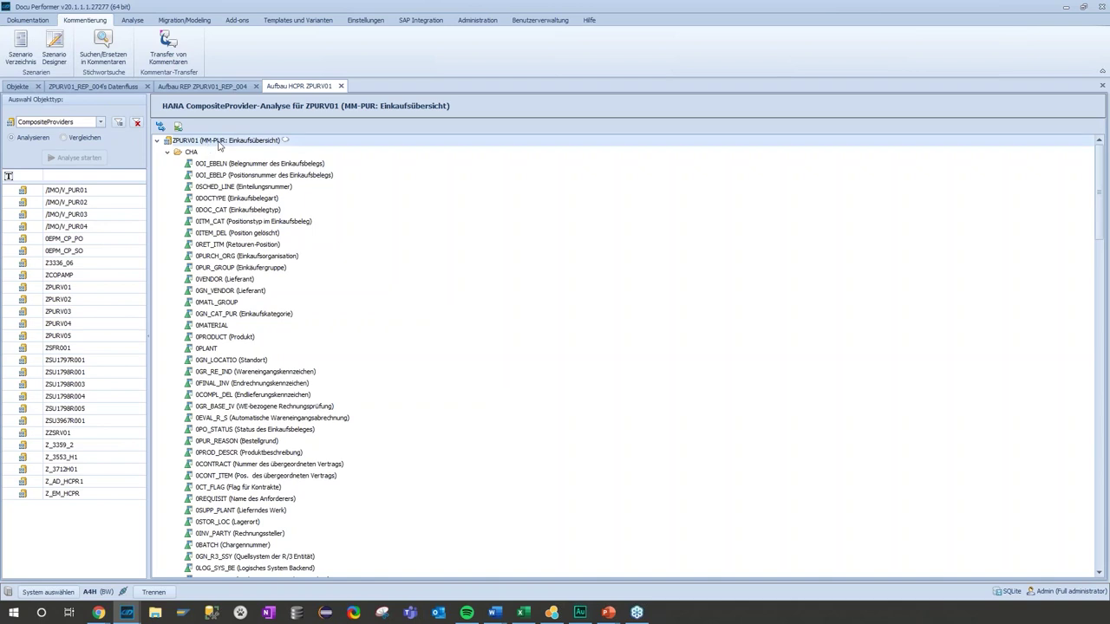
key(ctrl+f)
key(ctrl+v)
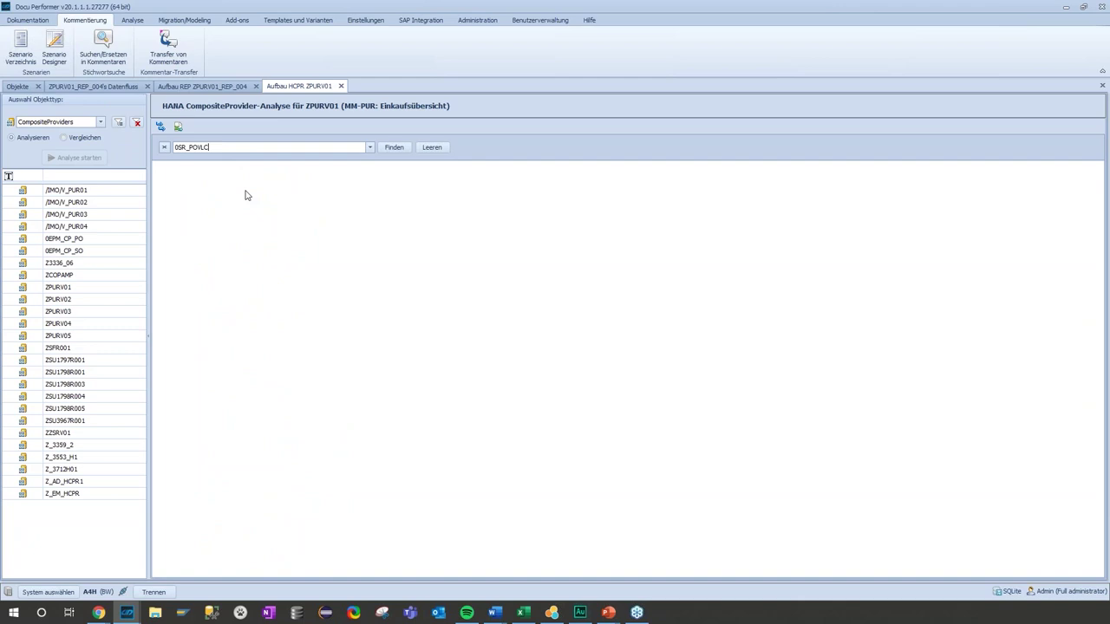
Step: Analyse all five Advanced DSOs of the EDW Layer together, without showing DTPs and their selections
click(90, 96)
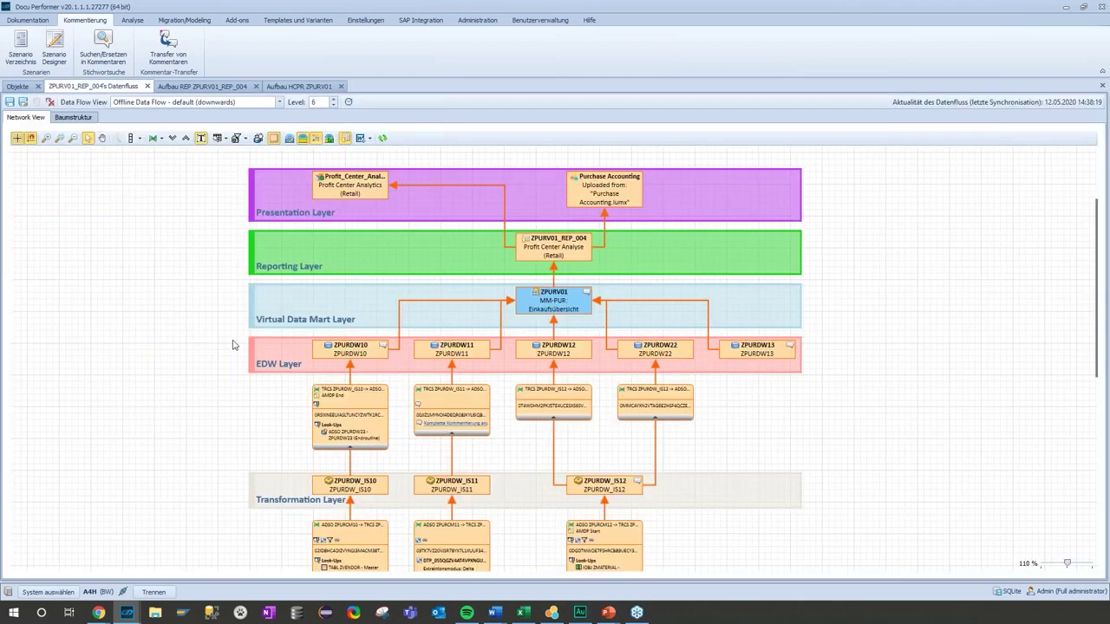
drag(203, 330, 821, 379)
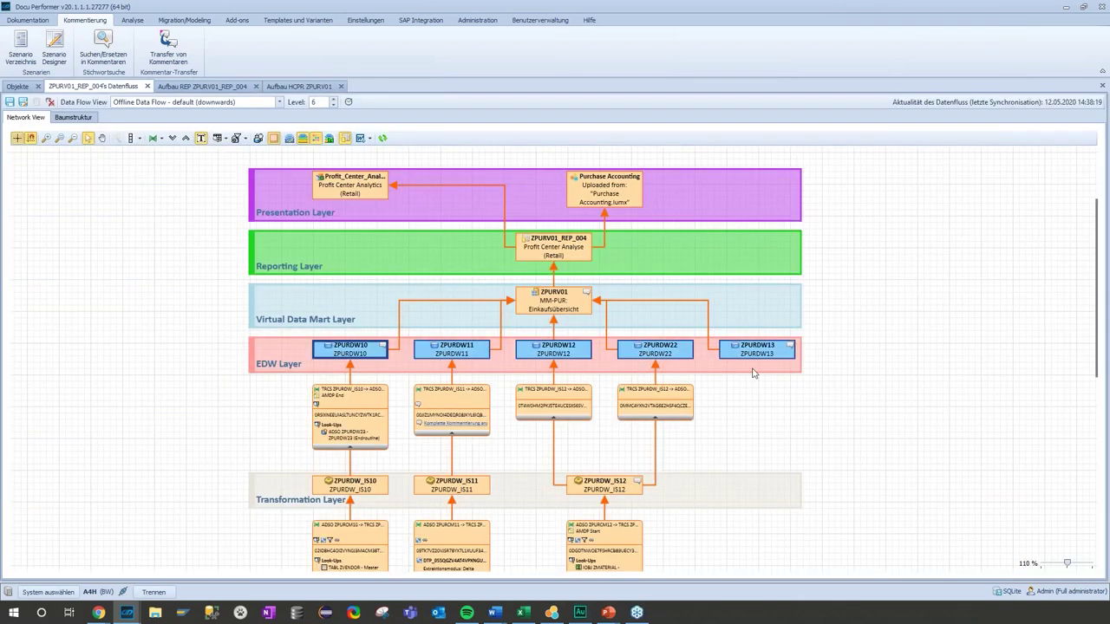
right_click(344, 350)
mouse_move(429, 455)
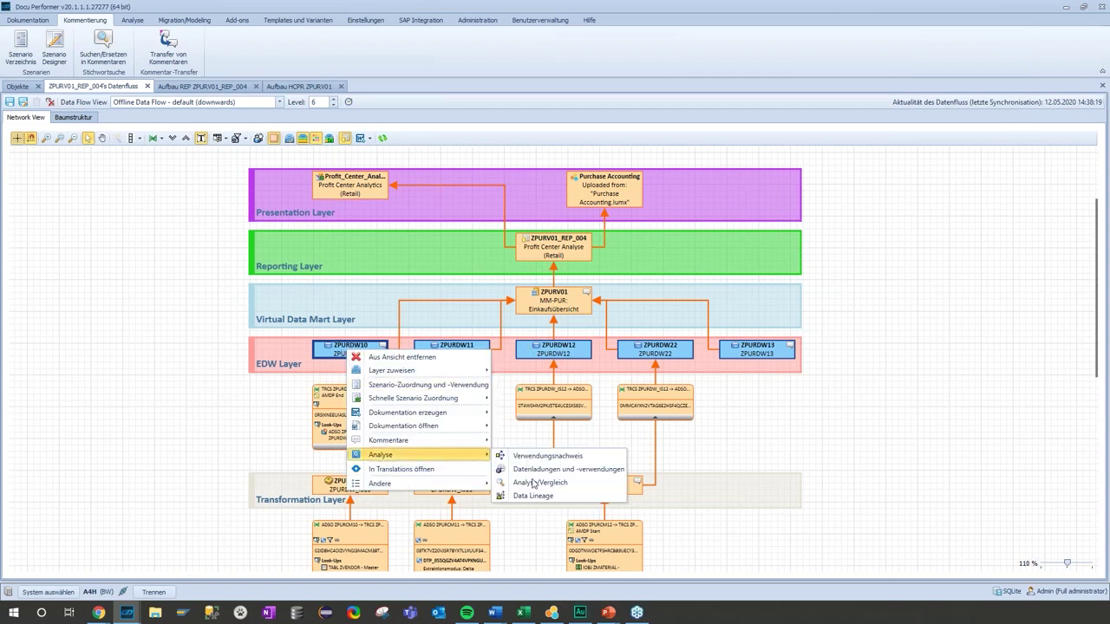
click(534, 494)
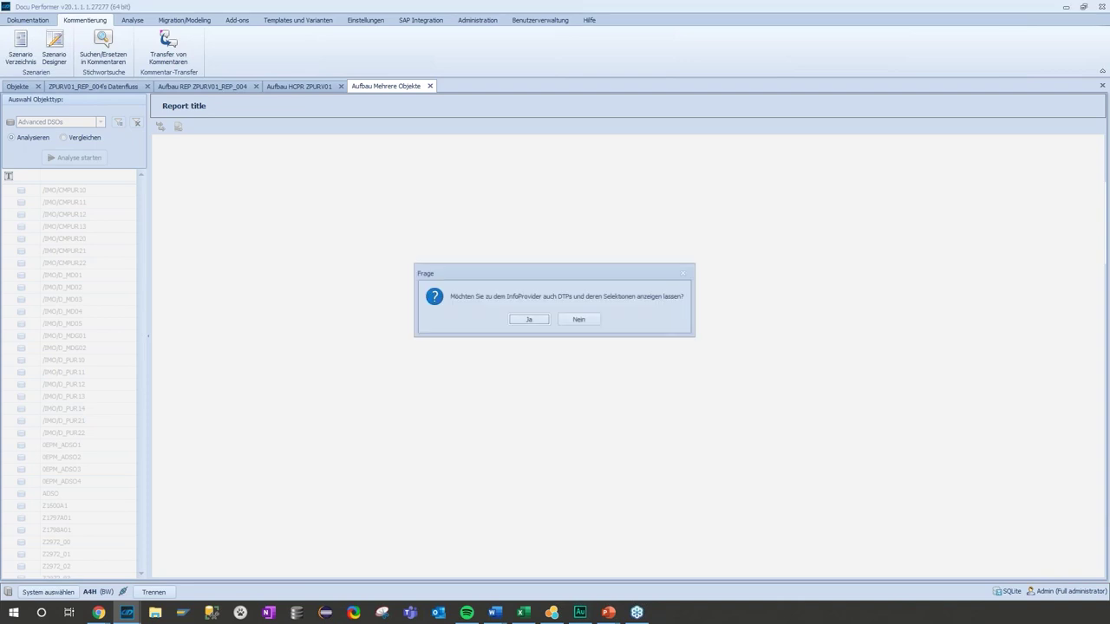
click(574, 318)
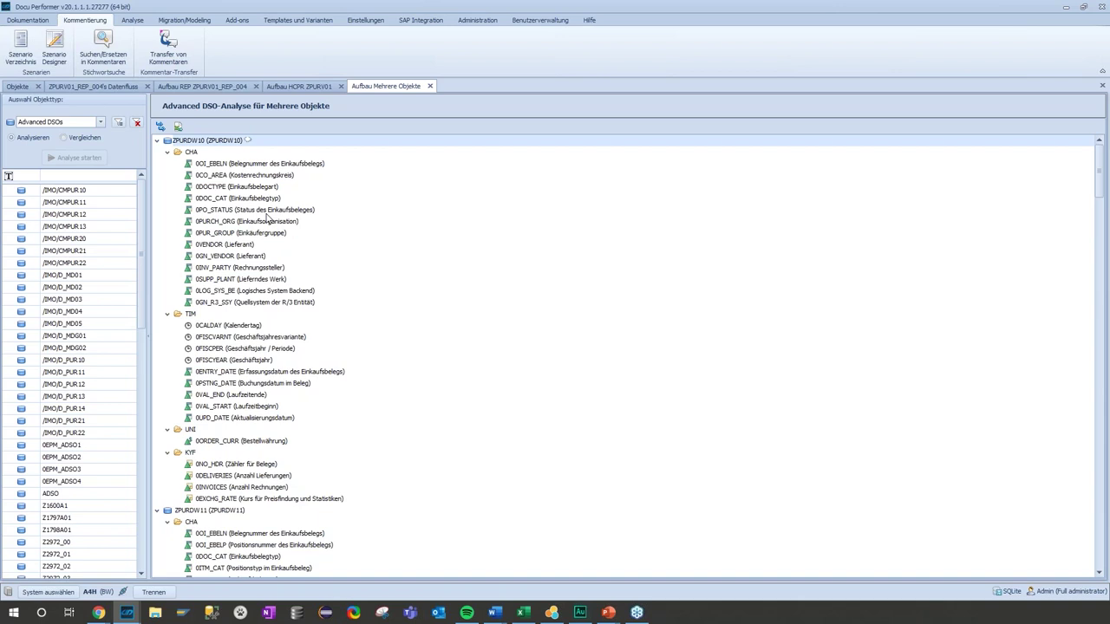
Step: Search the Advanced DSO analysis for 0SR_POVLC and select the key figure under ZPURDW12
key(ctrl+f)
text(0SR_POWLC)
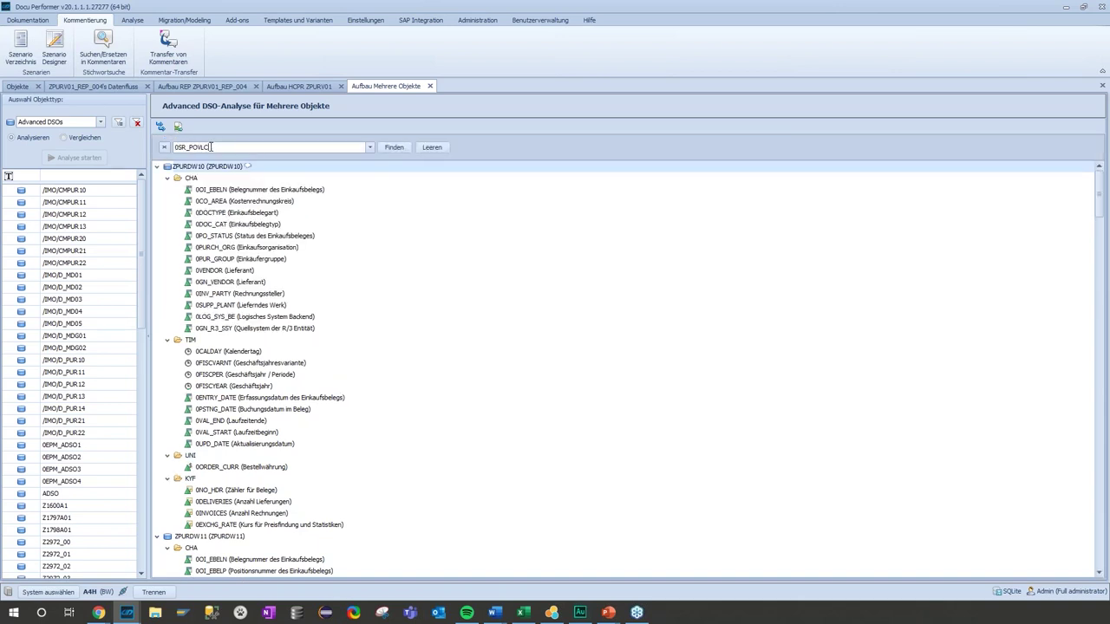
click(394, 147)
click(281, 190)
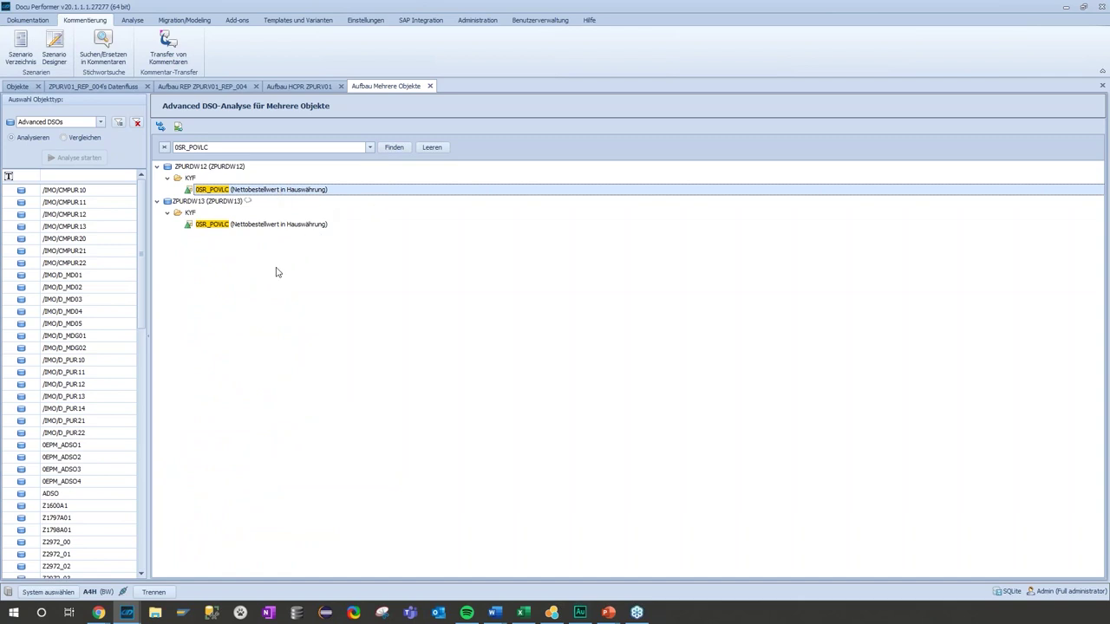
Step: Run the mapping analysis for 0SR_POVLC in ZPURDW12 as an offline downward data flow, tracing it to the DataSource Z_2LIS_02_SCL
right_click(352, 192)
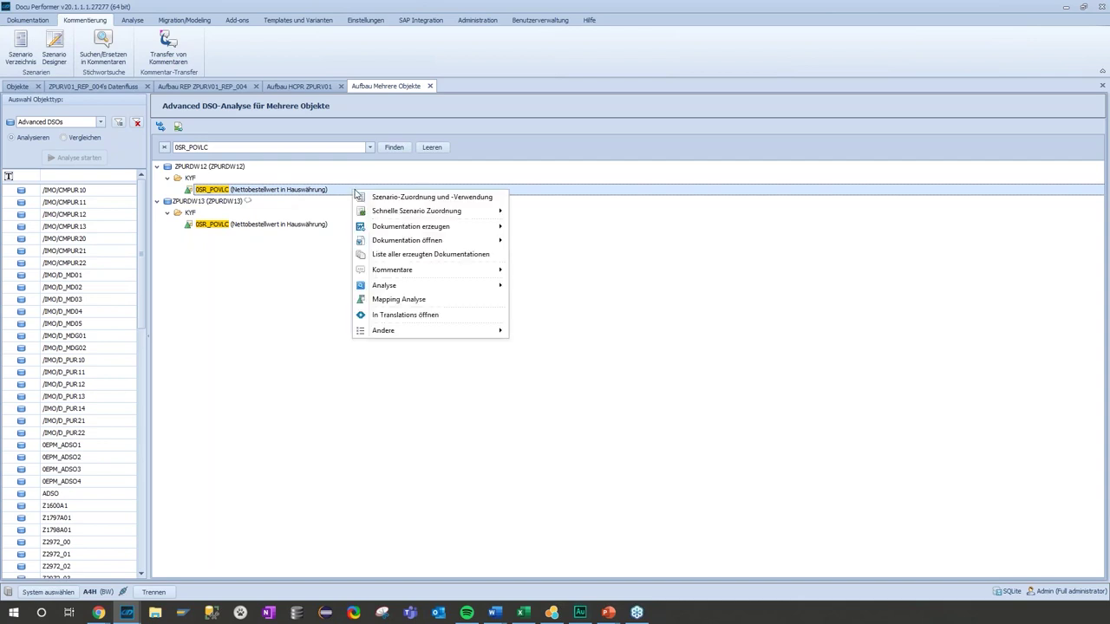
click(399, 299)
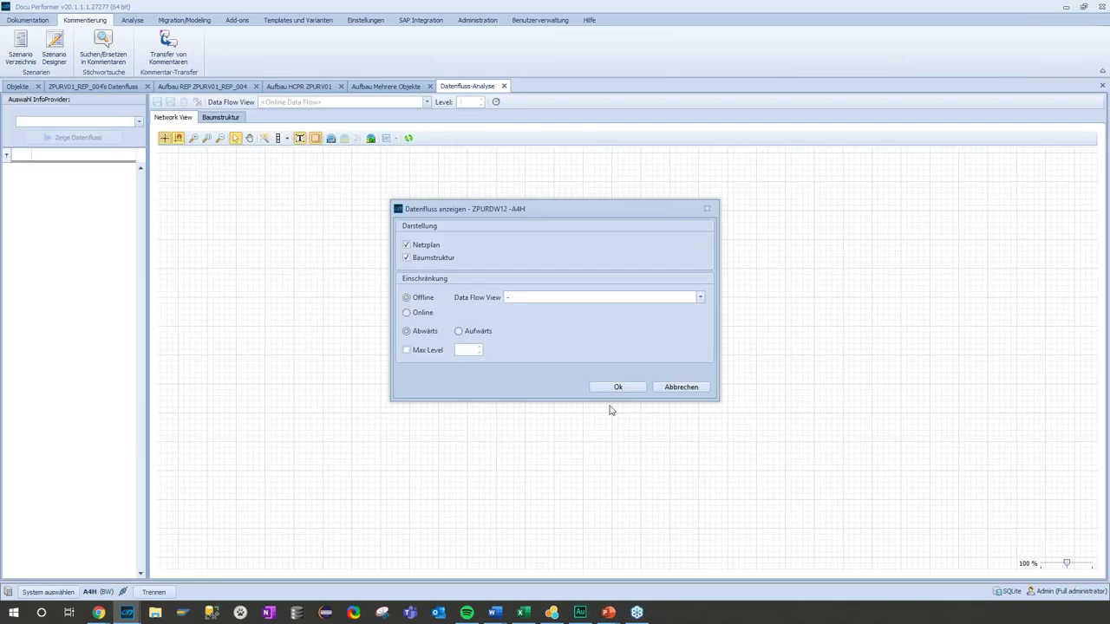
click(607, 389)
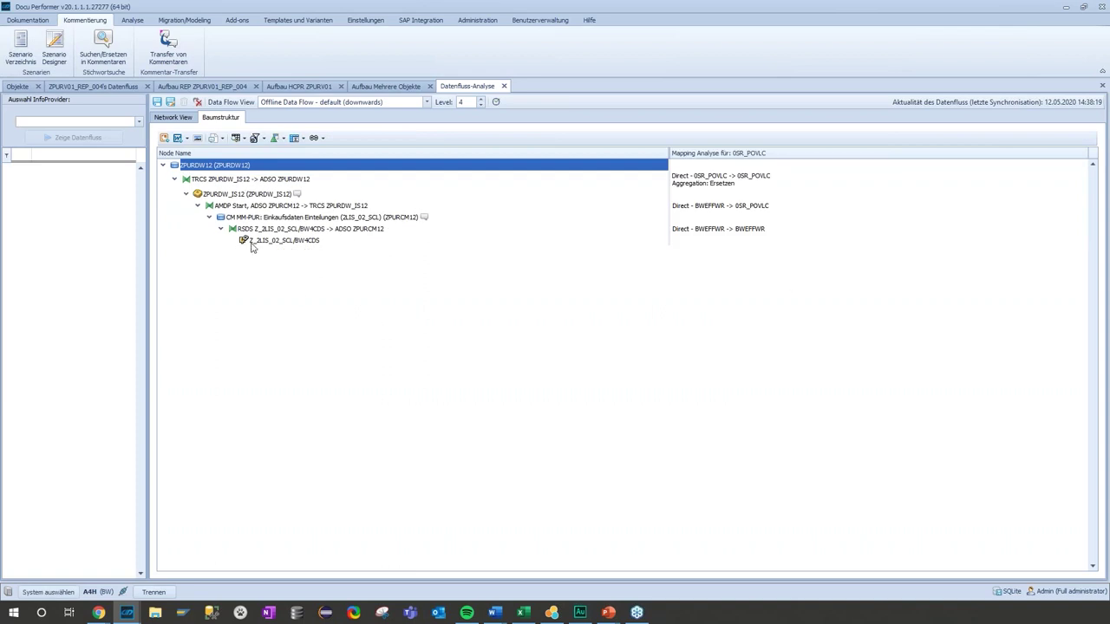
click(251, 245)
Step: Return to the data flow of ZPURV01_REP_004 and generate the where-used list for the CompositeProvider ZPURV01
click(111, 92)
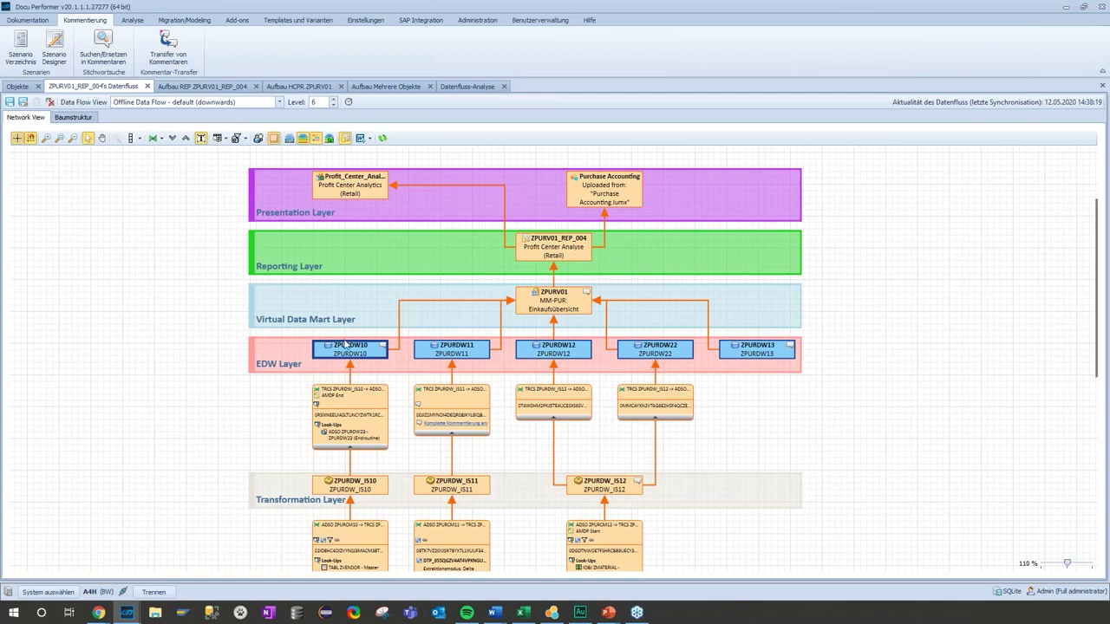
click(213, 336)
click(555, 301)
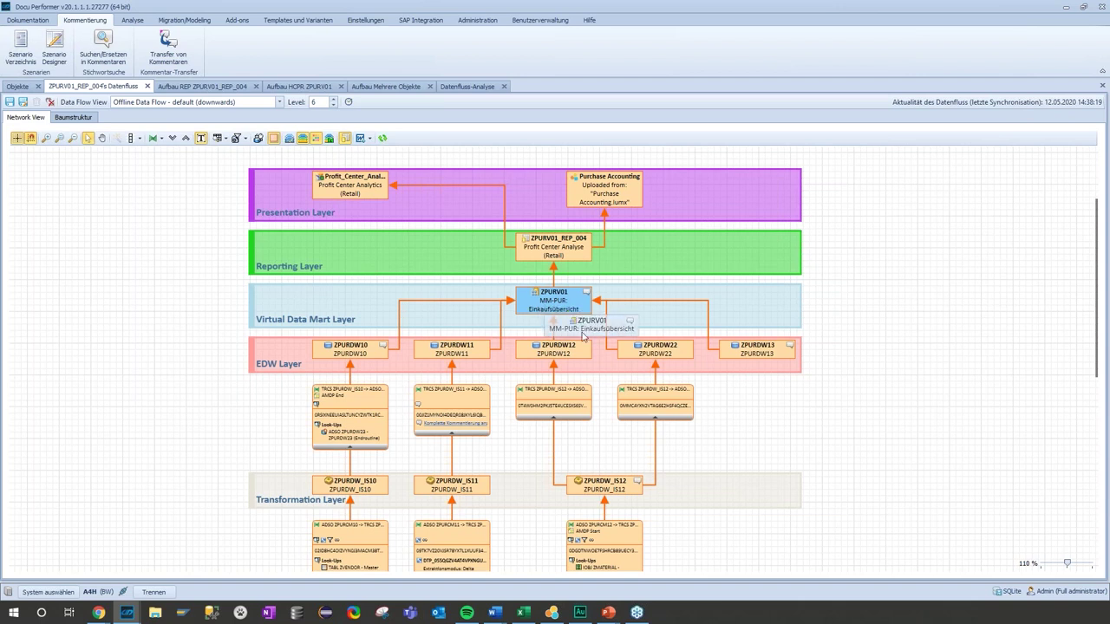
right_click(550, 306)
mouse_move(595, 438)
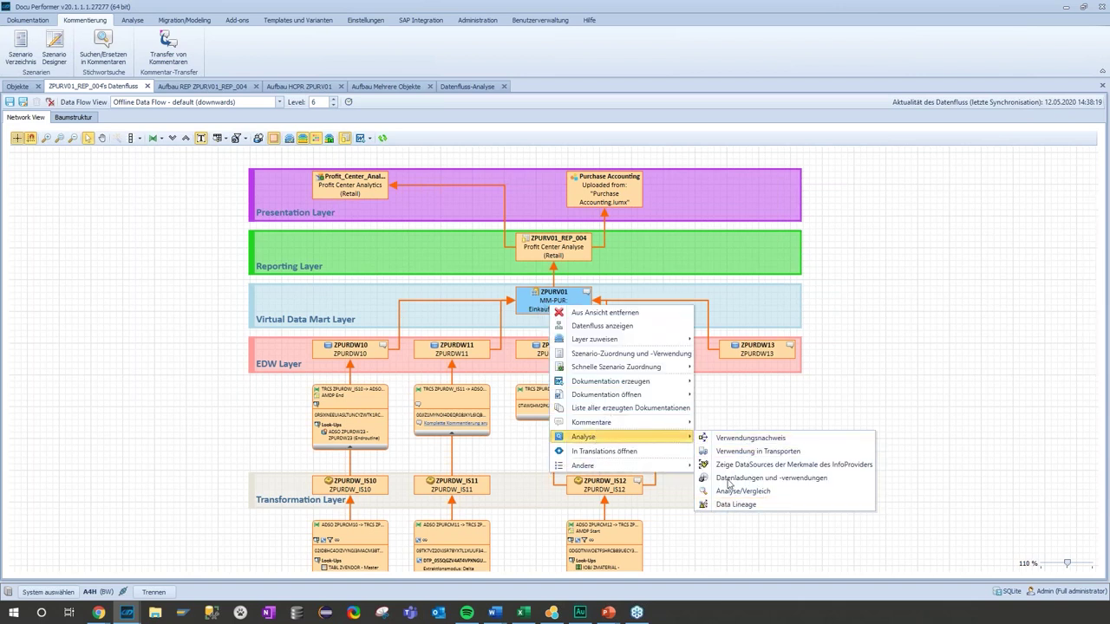
click(730, 444)
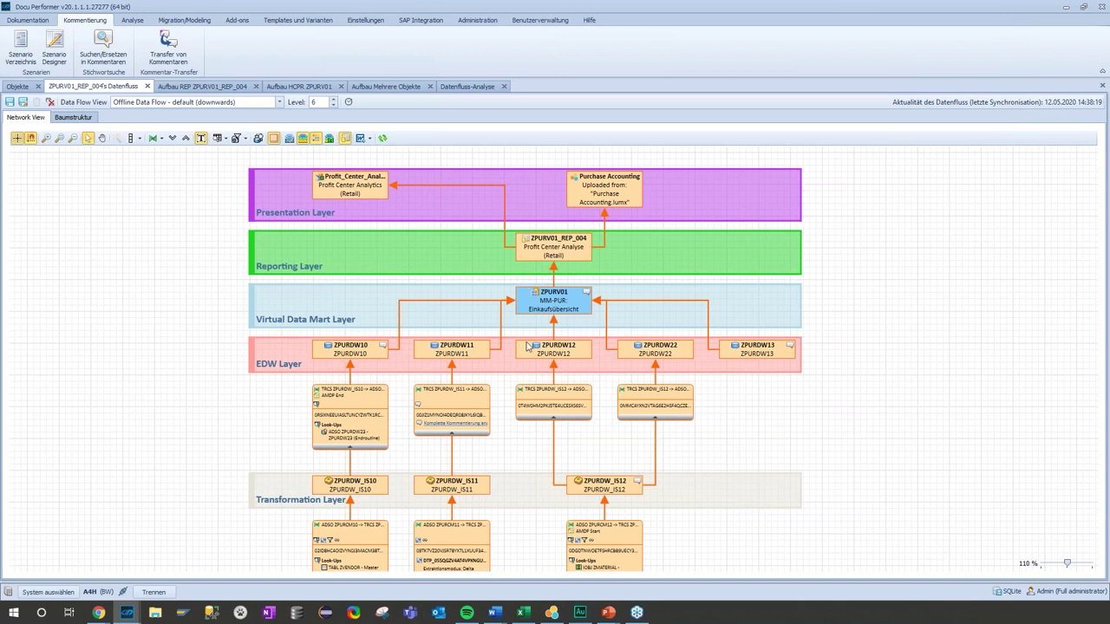
click(381, 510)
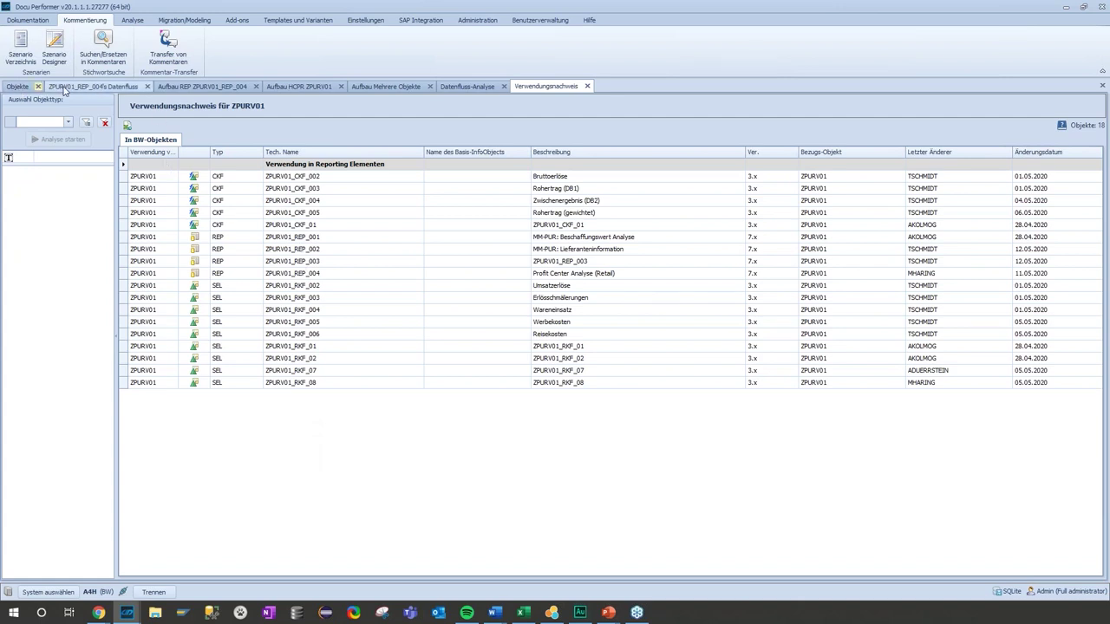
Step: Return to the data flow of ZPURV01_REP_004 and quick-assign all its objects to the scenario PROCUREMENT_DATA_MODEL in BW/4HANA Documentation
click(66, 90)
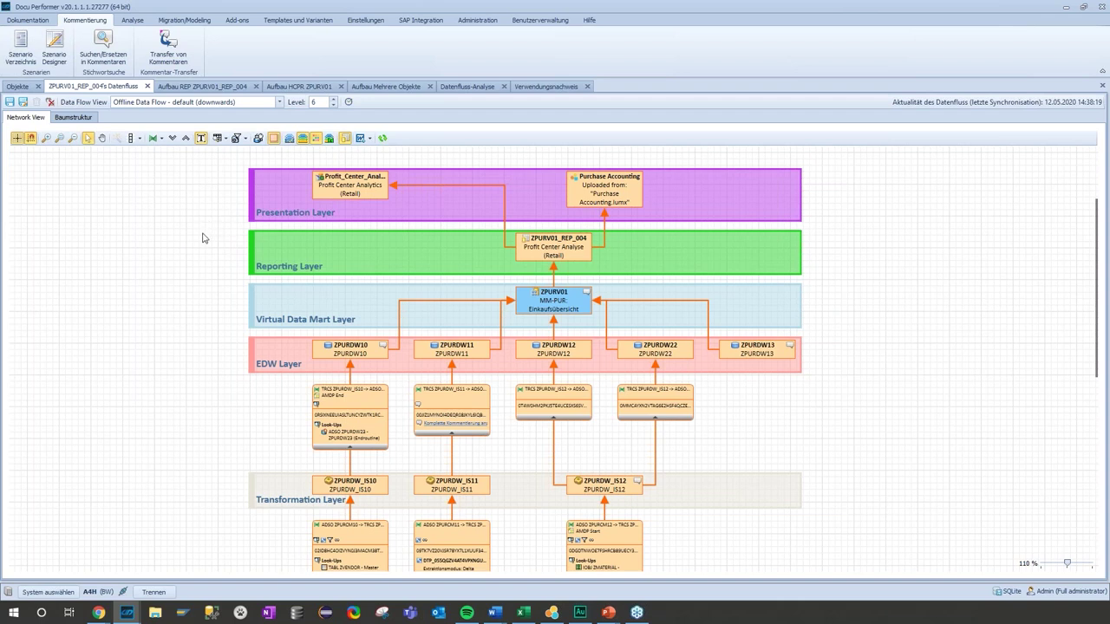
scroll(323, 224, down, 1)
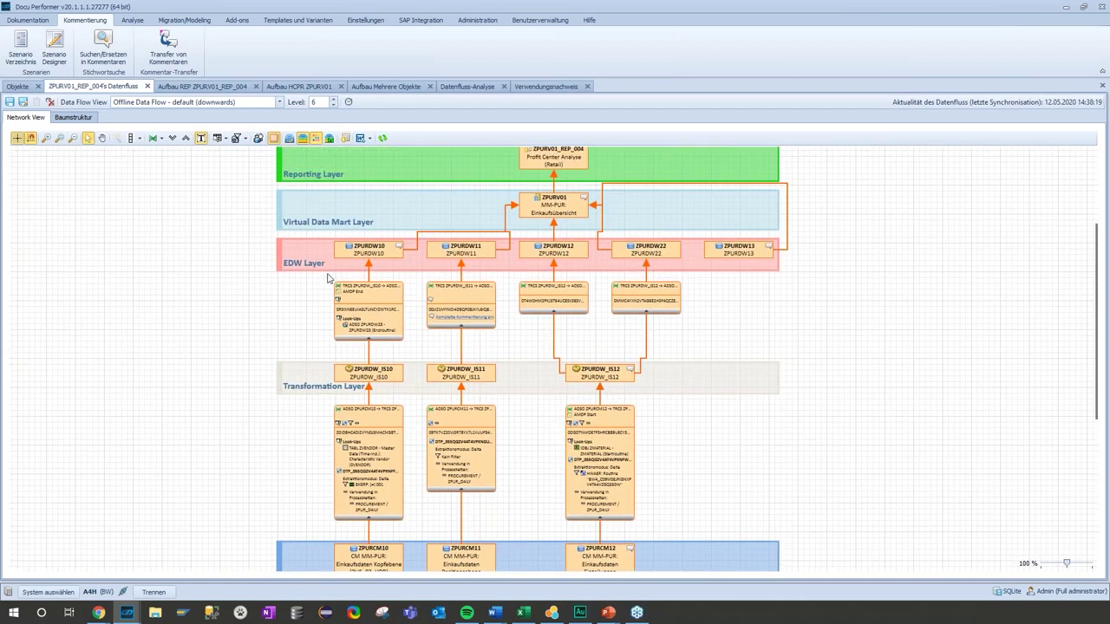
scroll(326, 283, up, 2)
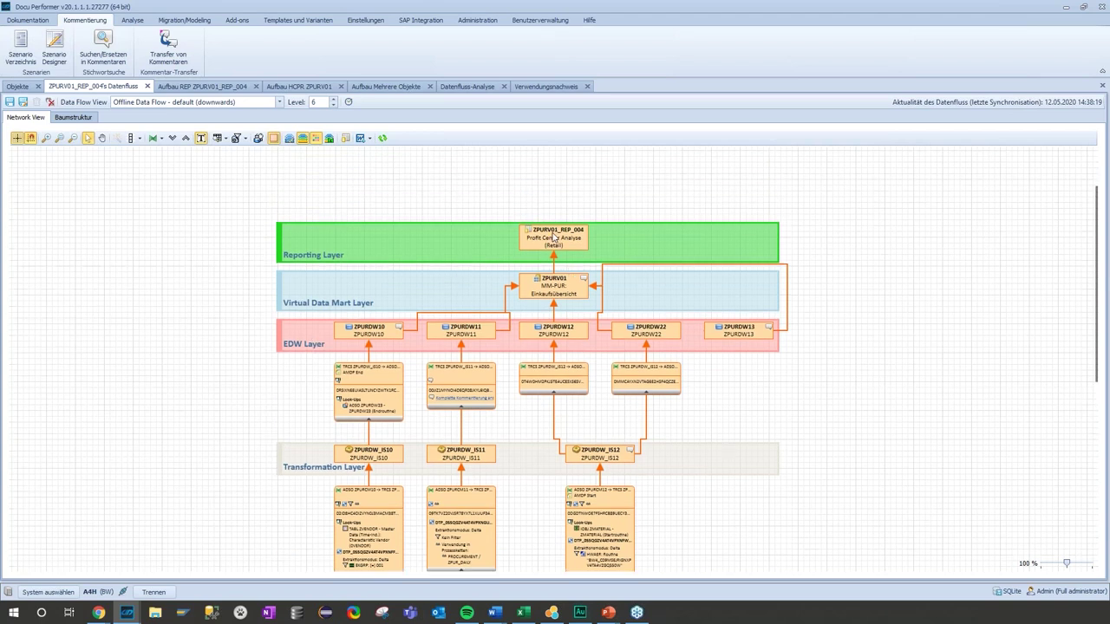
click(554, 237)
right_click(532, 243)
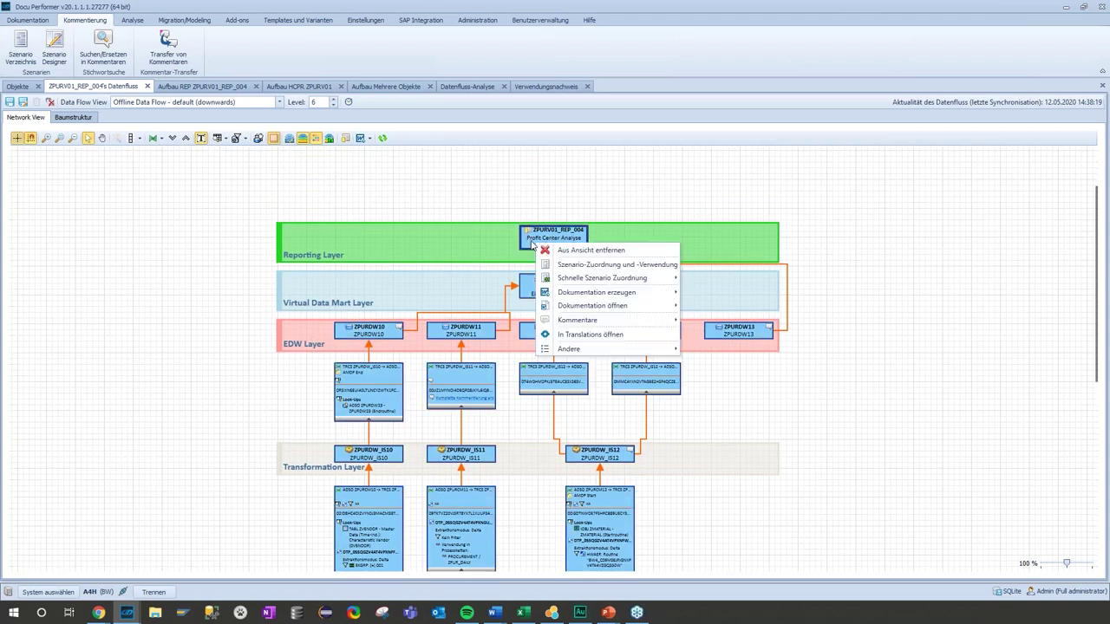
mouse_move(595, 280)
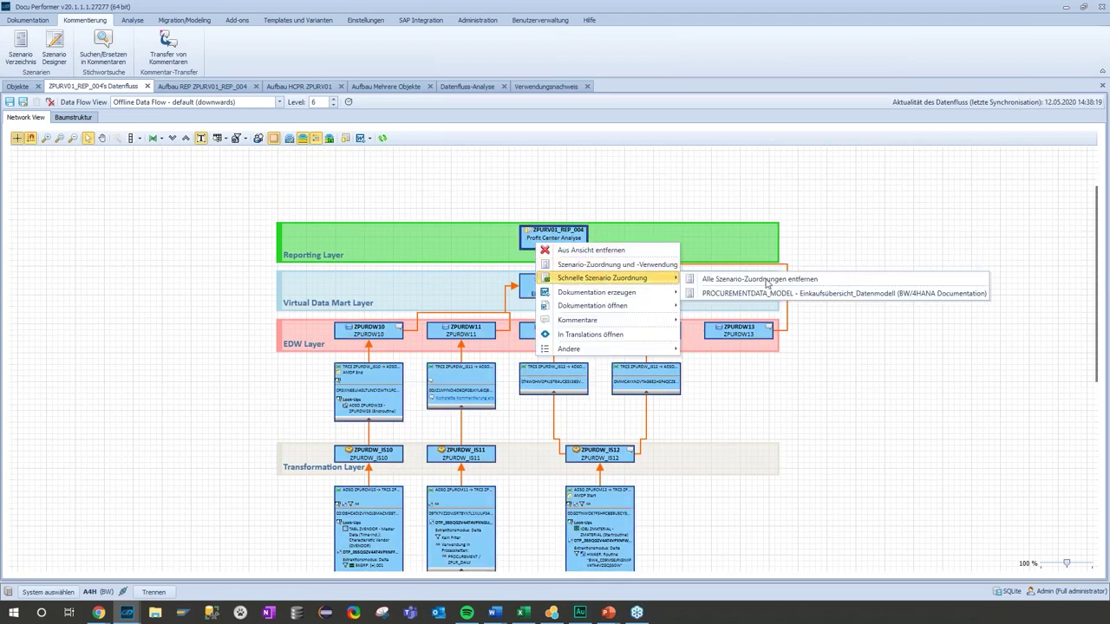
click(730, 297)
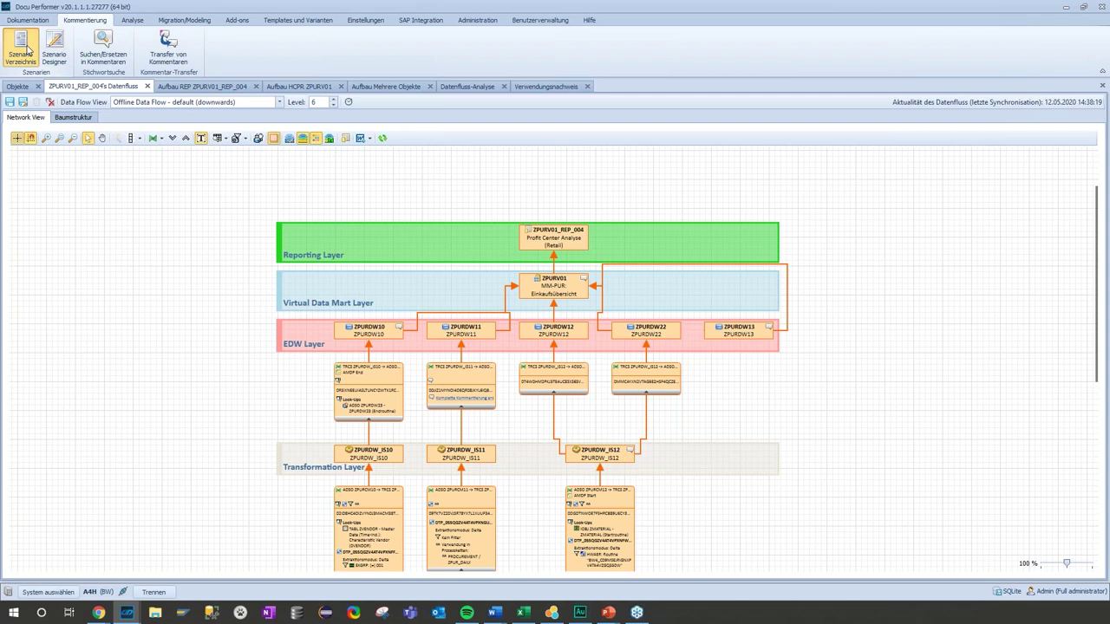
Step: Open the scenario PROCUREMENT_DATA_MODEL from the scenario directory in the Scenario Designer
click(27, 51)
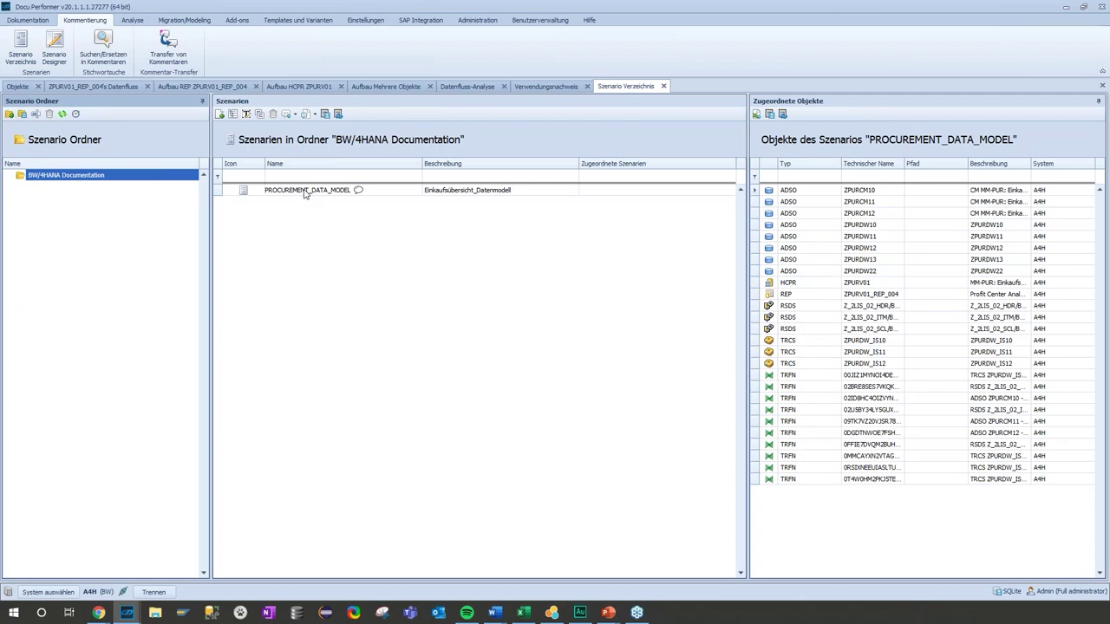
double_click(305, 192)
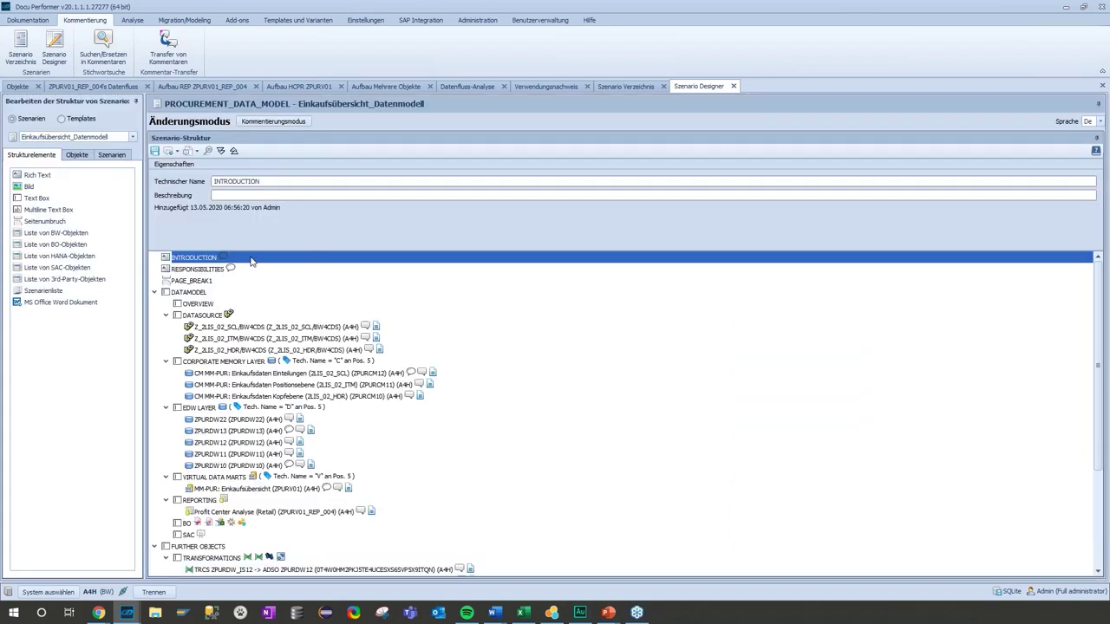
scroll(296, 358, down, 2)
scroll(321, 371, up, 2)
Step: Examine the scenario structure from the introduction to the Corporate Memory Layer objects, including their export properties and the available scenario export formats
click(192, 270)
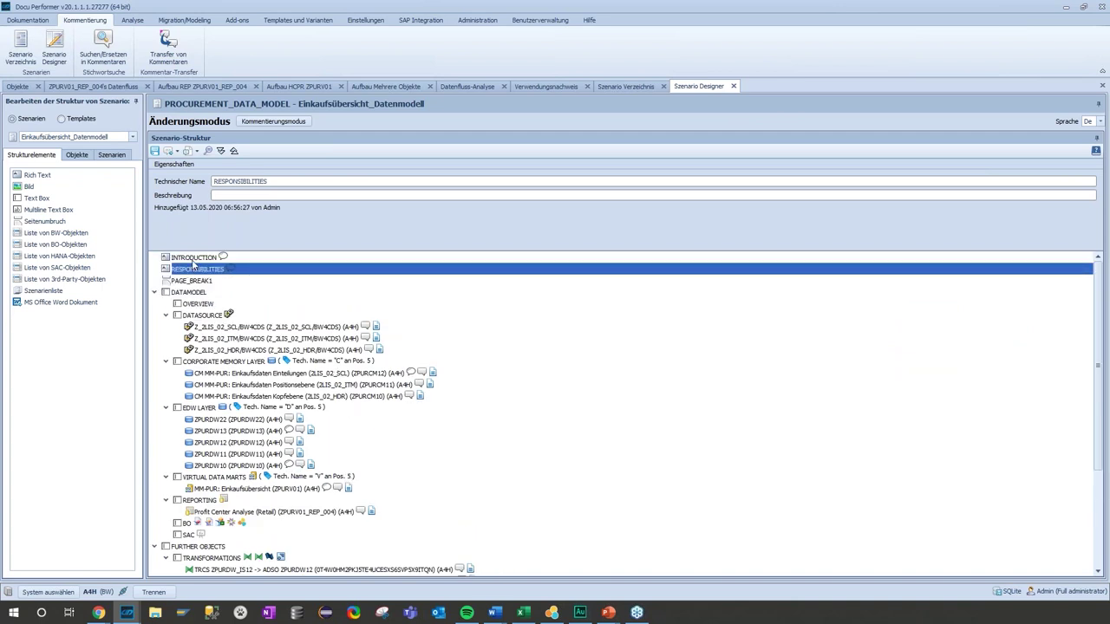
click(195, 262)
click(193, 270)
scroll(327, 351, down, 1)
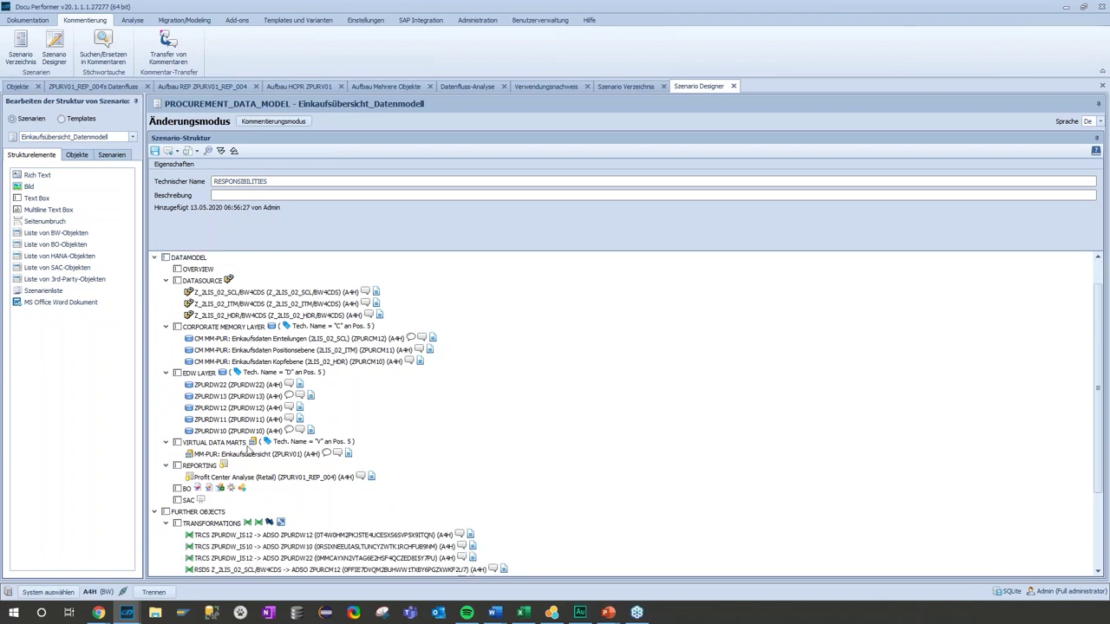
scroll(230, 347, up, 1)
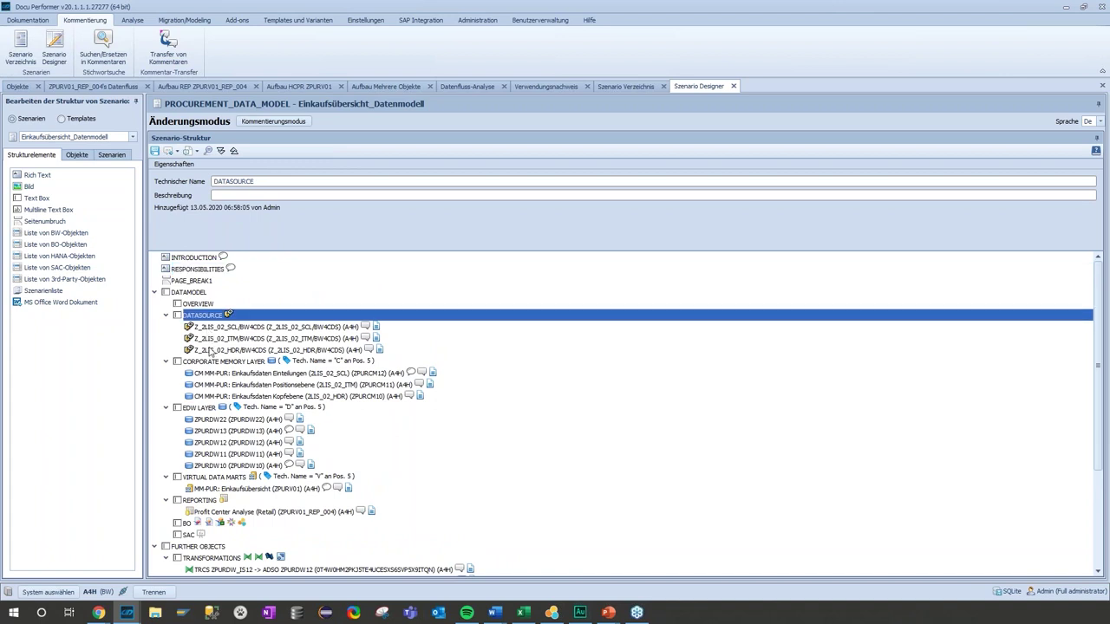
scroll(212, 347, down, 2)
scroll(209, 379, up, 2)
click(219, 374)
click(218, 385)
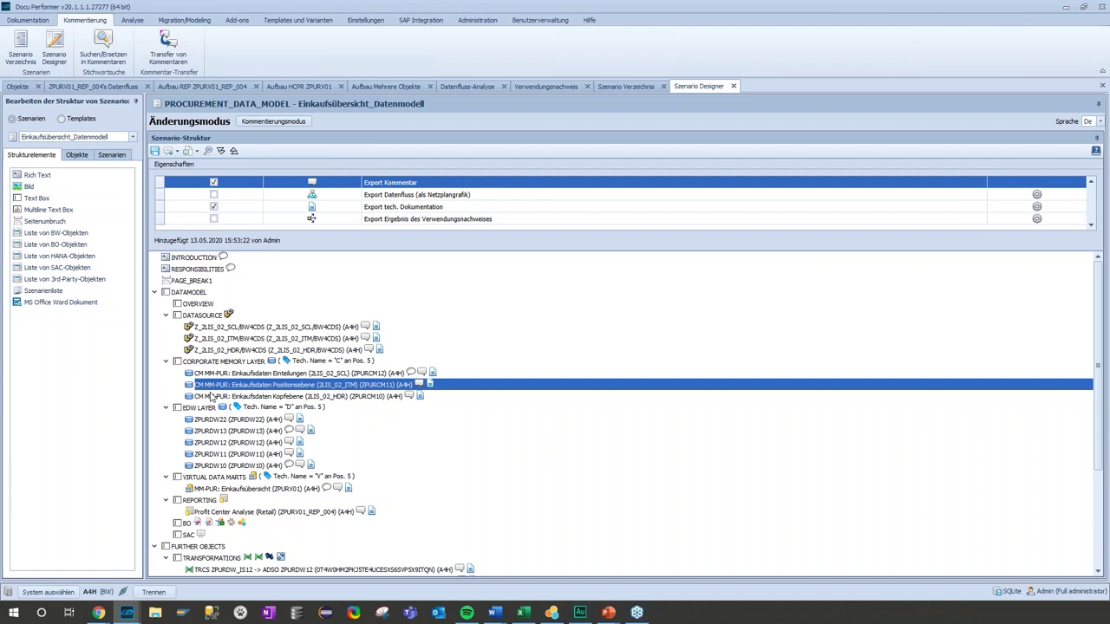
click(252, 396)
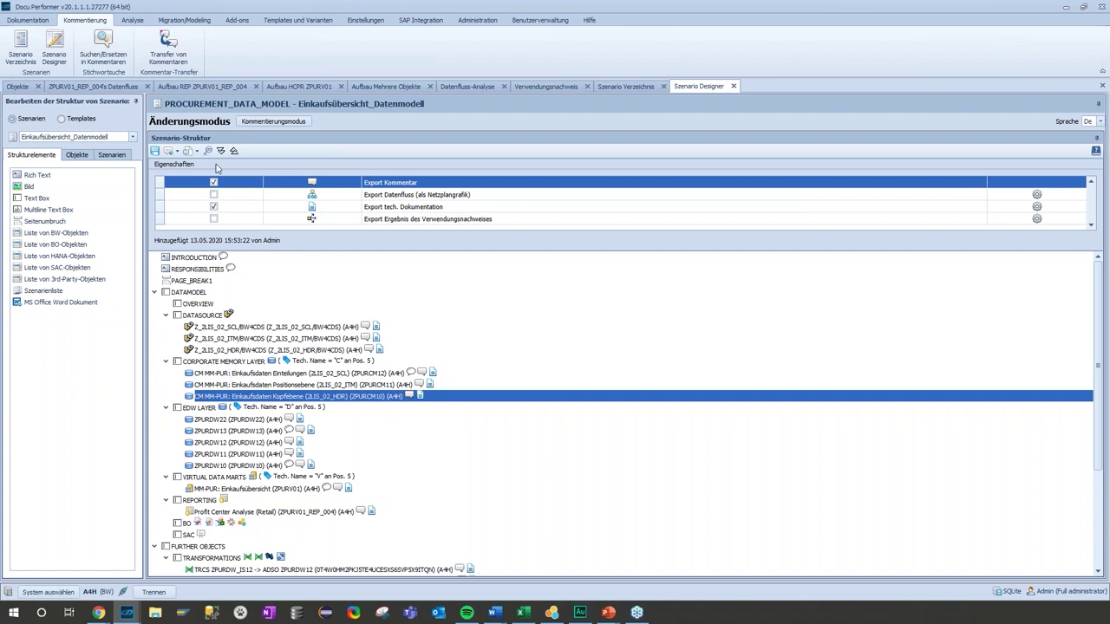
click(169, 152)
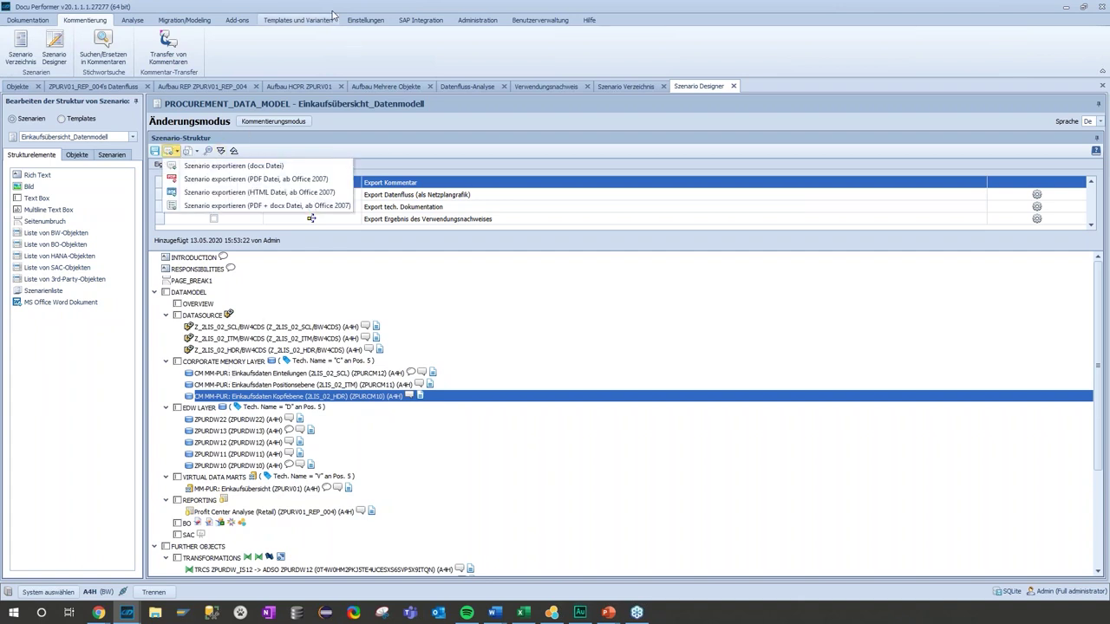
Step: Switch to the exported PROCUREMENT_DATA_MODEL scenario document in Word and review its table of contents
click(495, 613)
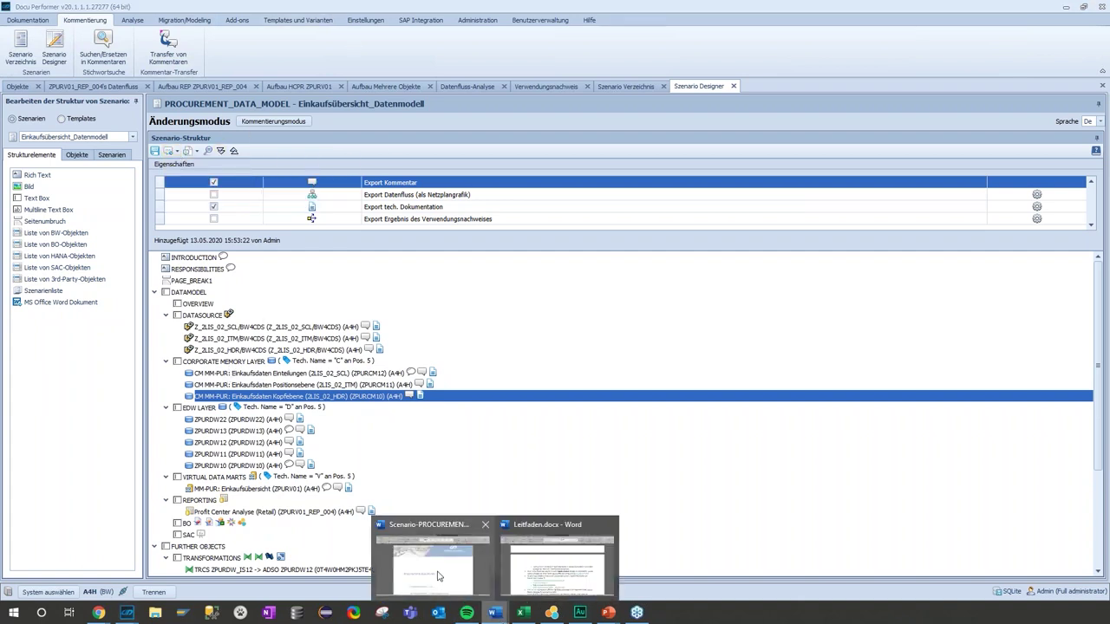
click(438, 568)
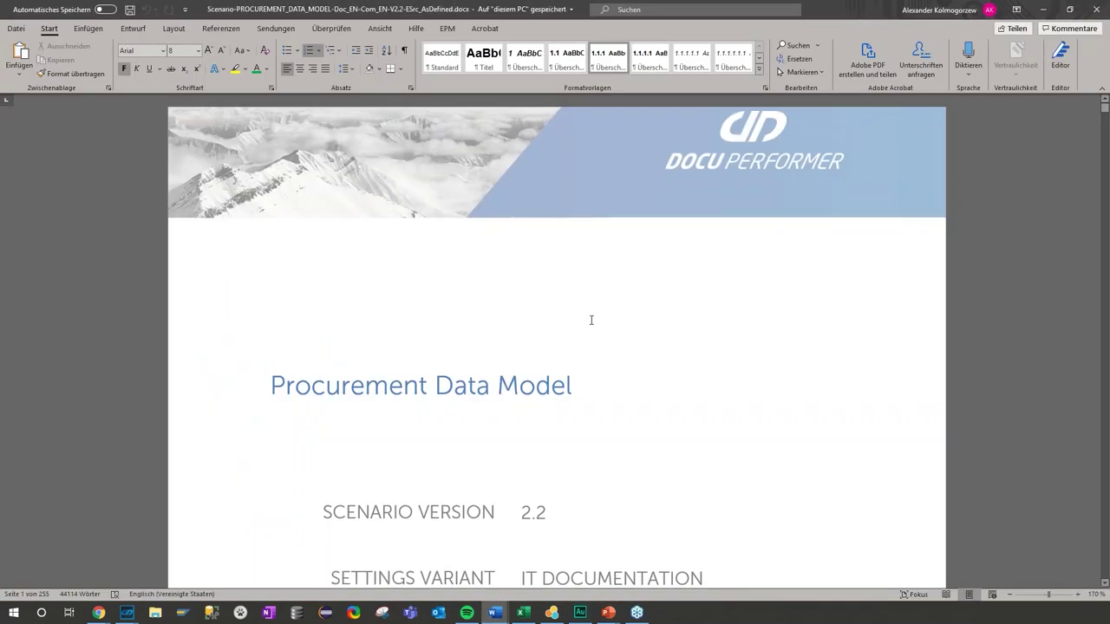
scroll(591, 320, down, 10)
scroll(618, 321, down, 5)
scroll(600, 331, down, 3)
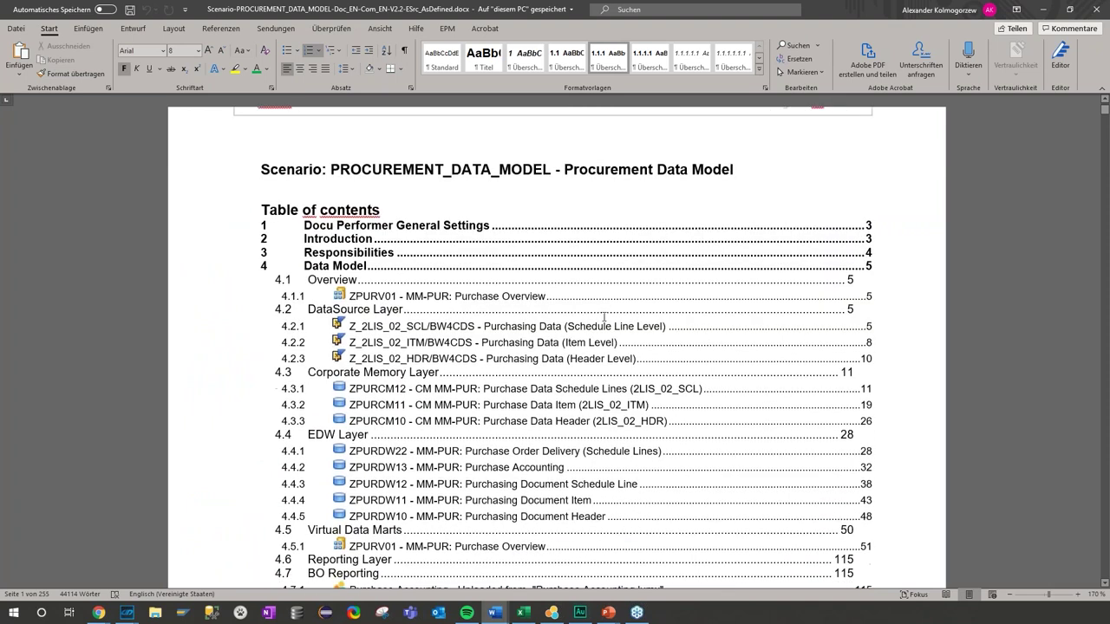
scroll(578, 348, down, 5)
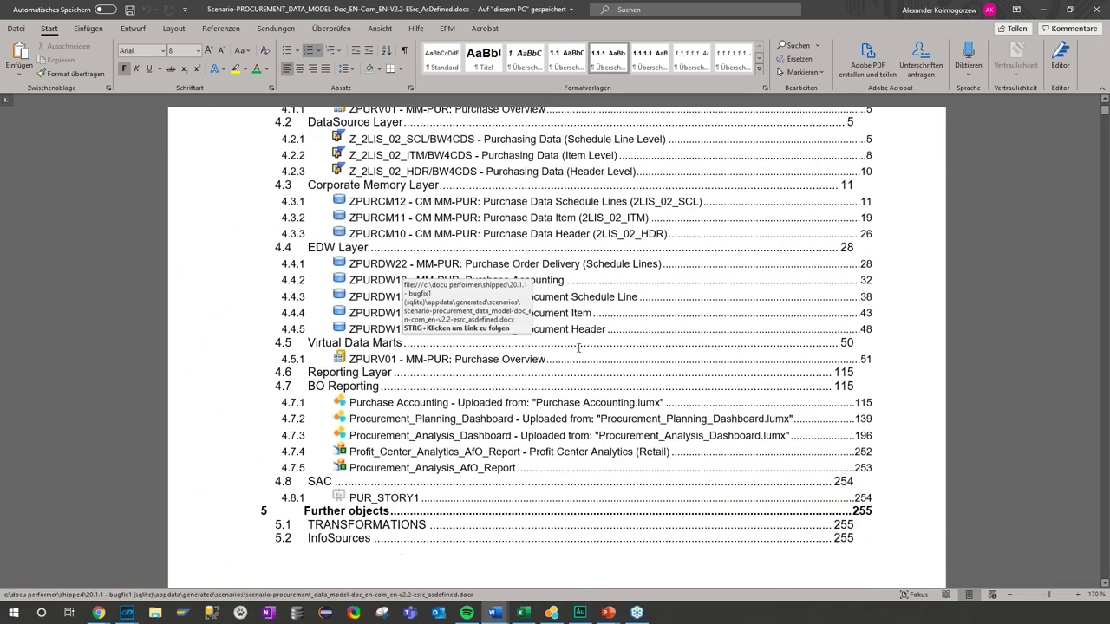
scroll(561, 359, up, 2)
scroll(381, 457, up, 1)
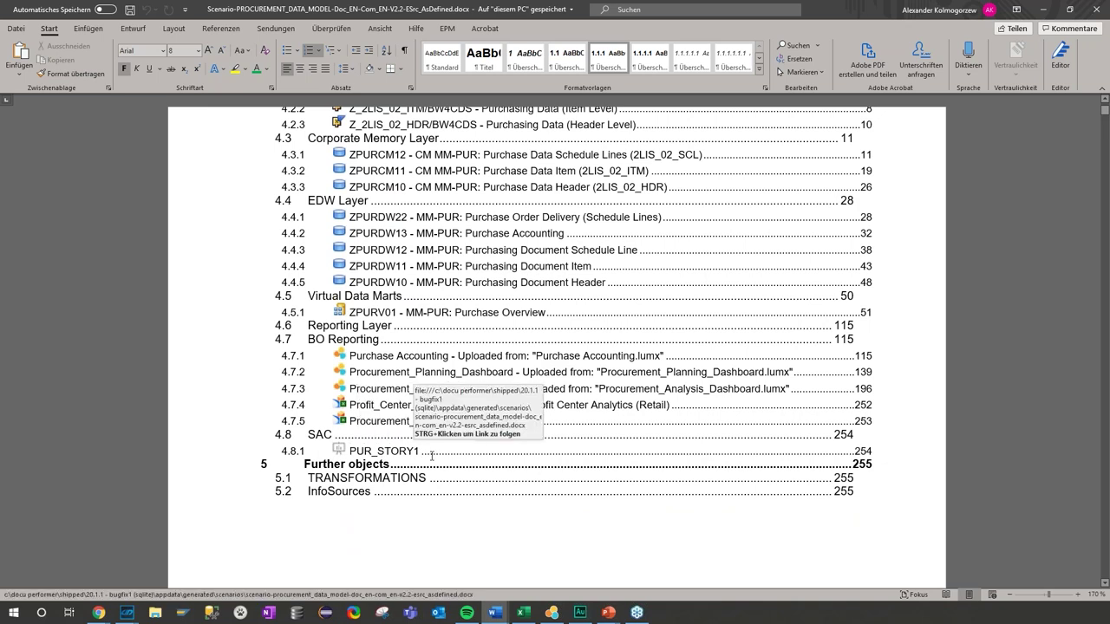
Step: Review the document's Introduction, Responsibilities, data flow overview and DataSource Layer chapters, return to the cover page and minimise the document
scroll(431, 456, down, 10)
scroll(473, 452, down, 5)
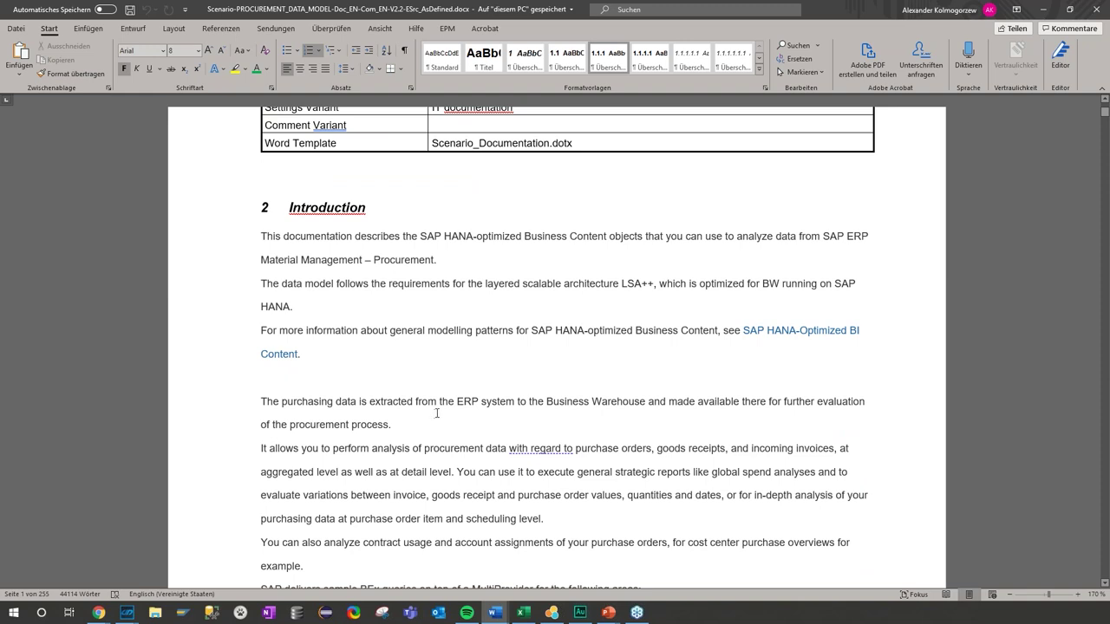
scroll(438, 414, down, 10)
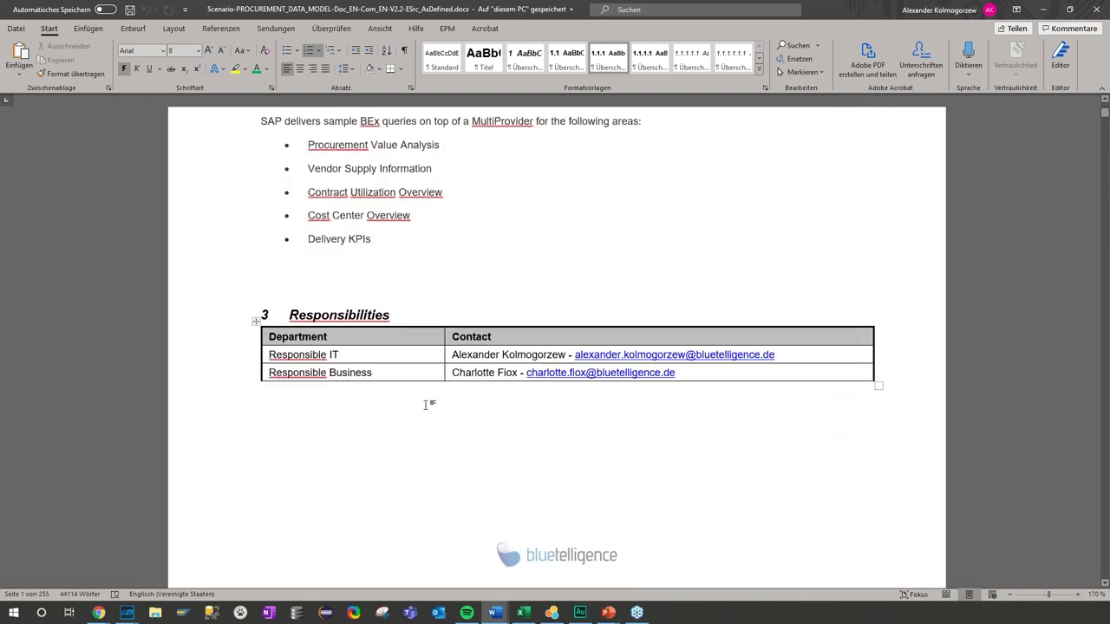
scroll(427, 405, down, 10)
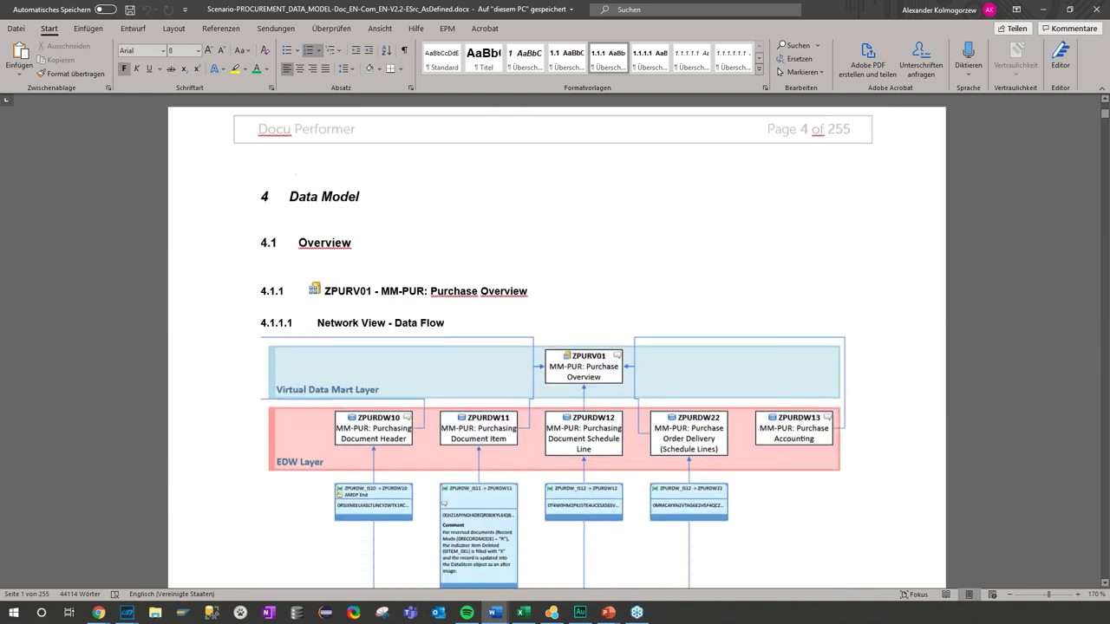
scroll(425, 355, down, 4)
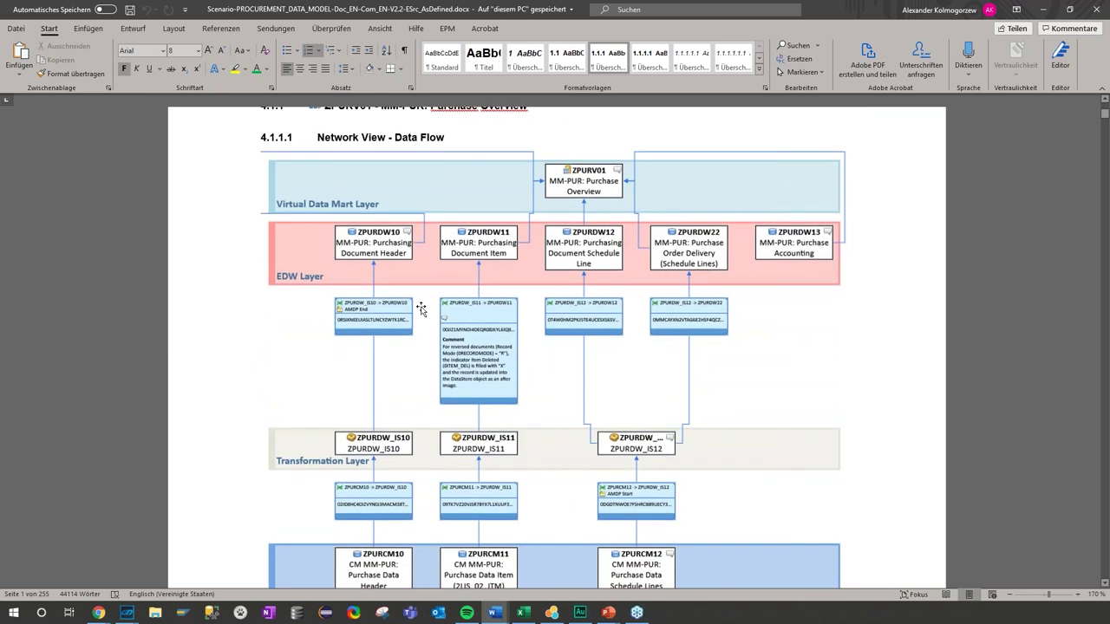
scroll(421, 310, down, 6)
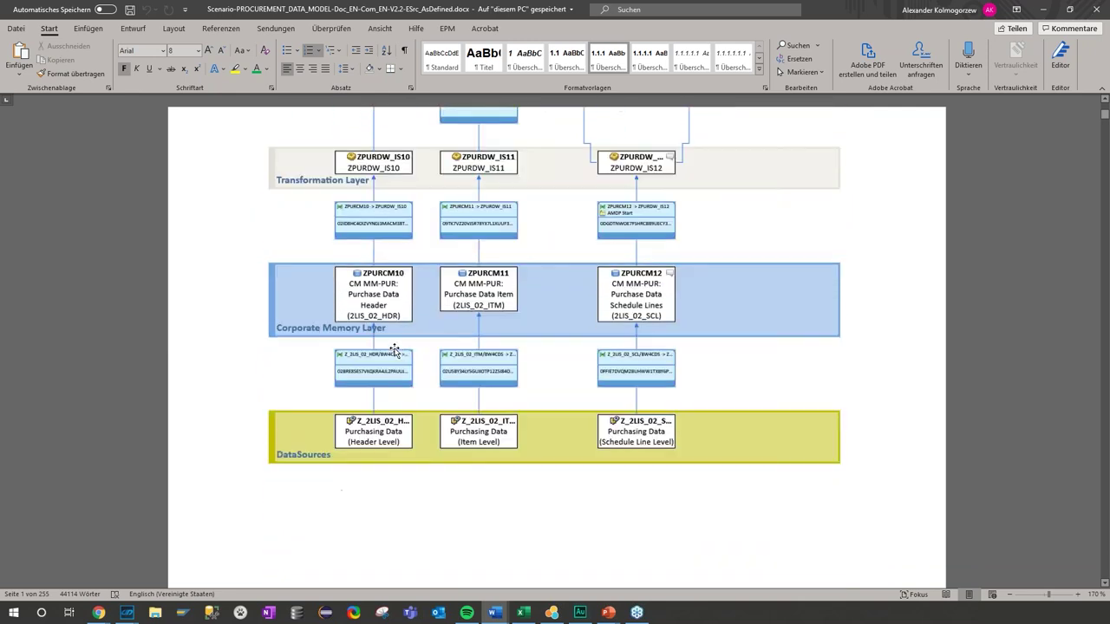
scroll(394, 351, down, 4)
scroll(456, 364, up, 2)
scroll(555, 347, up, 5)
scroll(555, 347, down, 13)
scroll(582, 236, down, 9)
scroll(583, 236, up, 4)
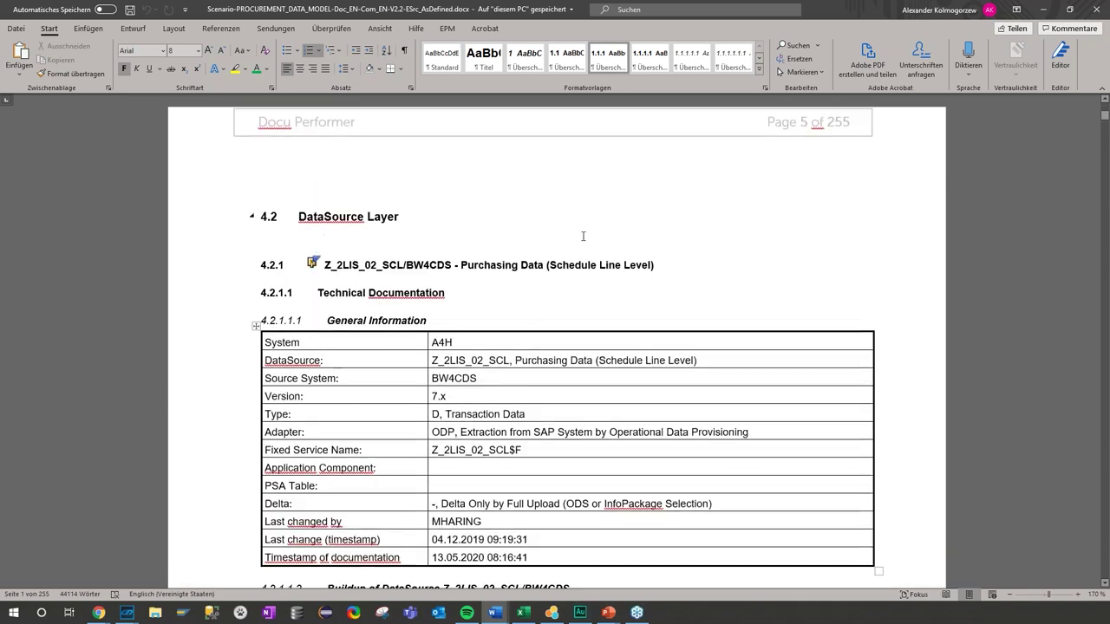
drag(1106, 128, 1106, 102)
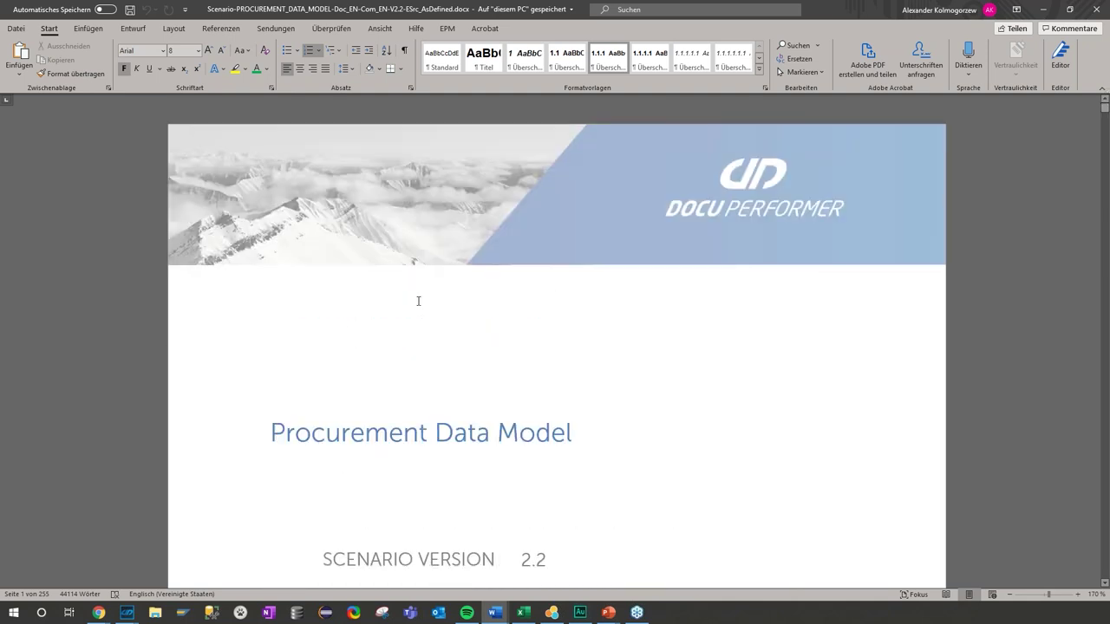
click(1045, 10)
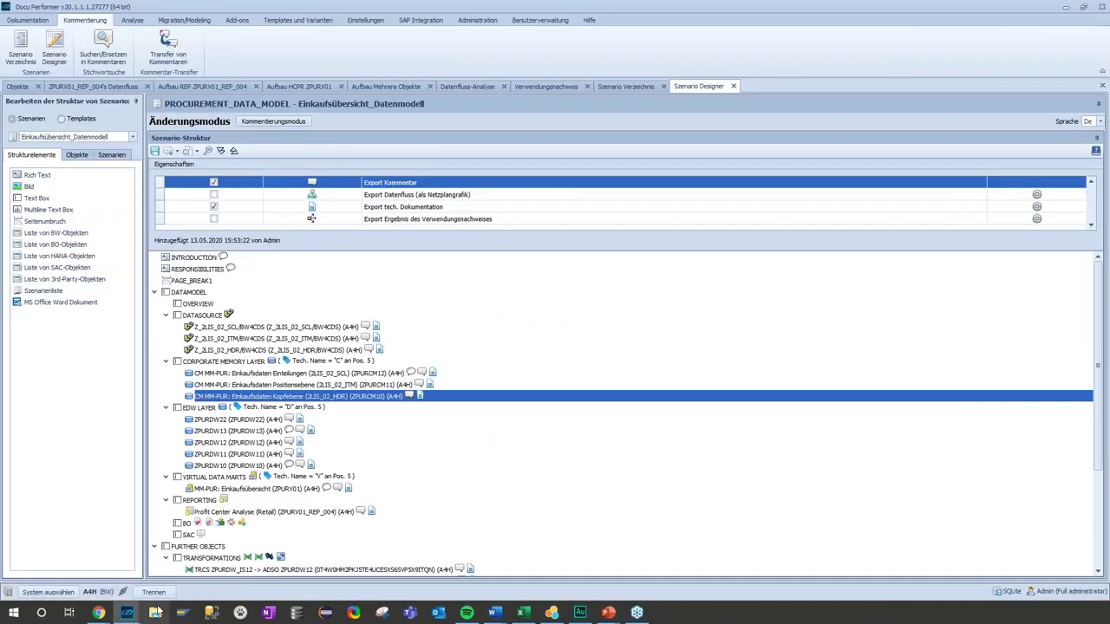
Step: Switch to the Enterprise Glossary in the browser and bring up the window with the Procurement Planning Dashboard profile
click(103, 614)
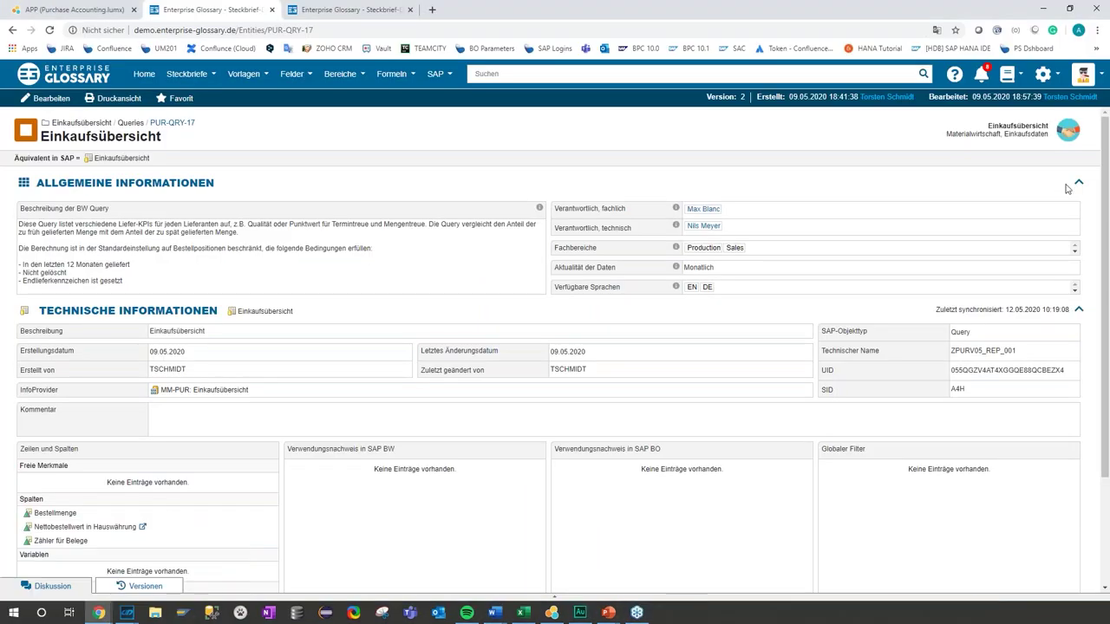
click(145, 576)
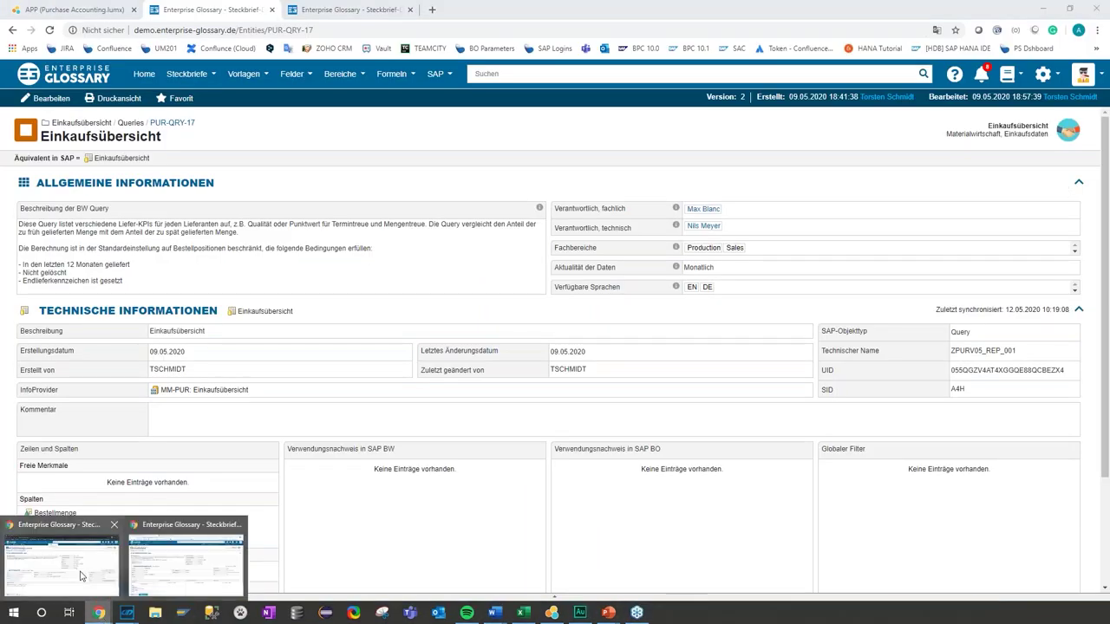
click(84, 576)
mouse_move(1099, 76)
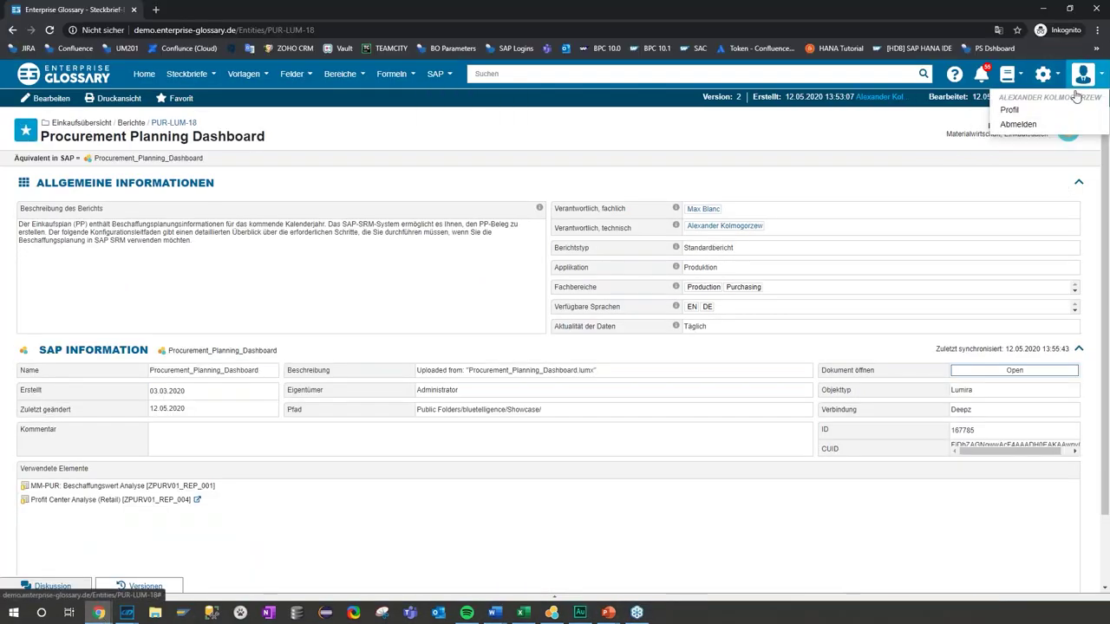
scroll(372, 362, down, 2)
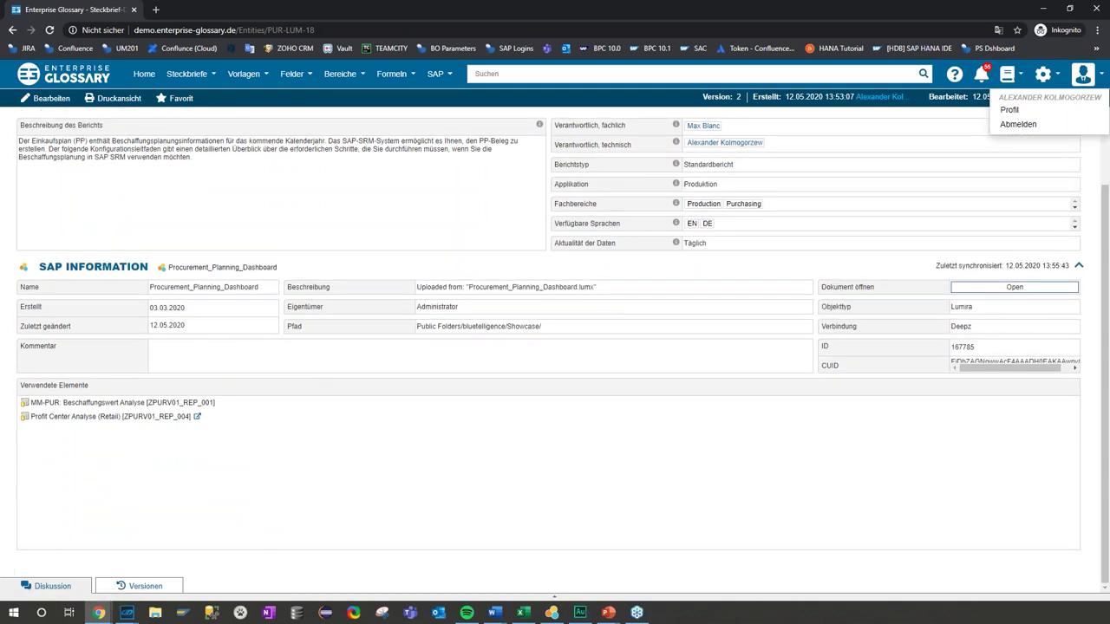
Step: Post the discussion comment "Lumira-Bericht wurde um die angefragte Kennzahl "Nettobestellwert in Hauswährung [0SR_POVLC]" erweitert" on the Procurement Planning Dashboard profile
key(alt+Tab)
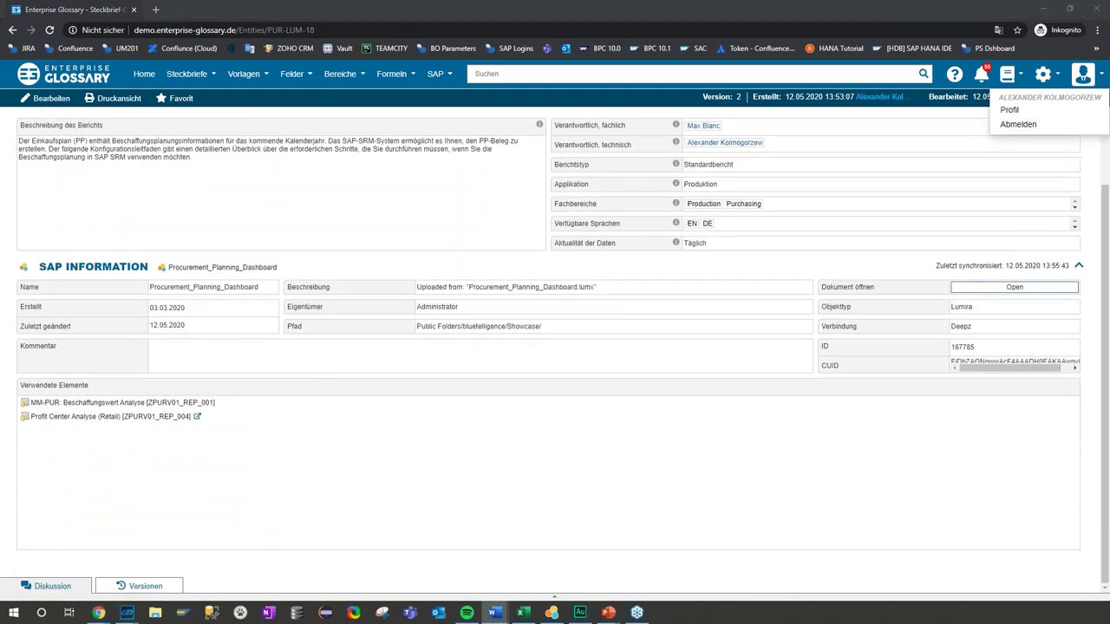
scroll(295, 531, up, 2)
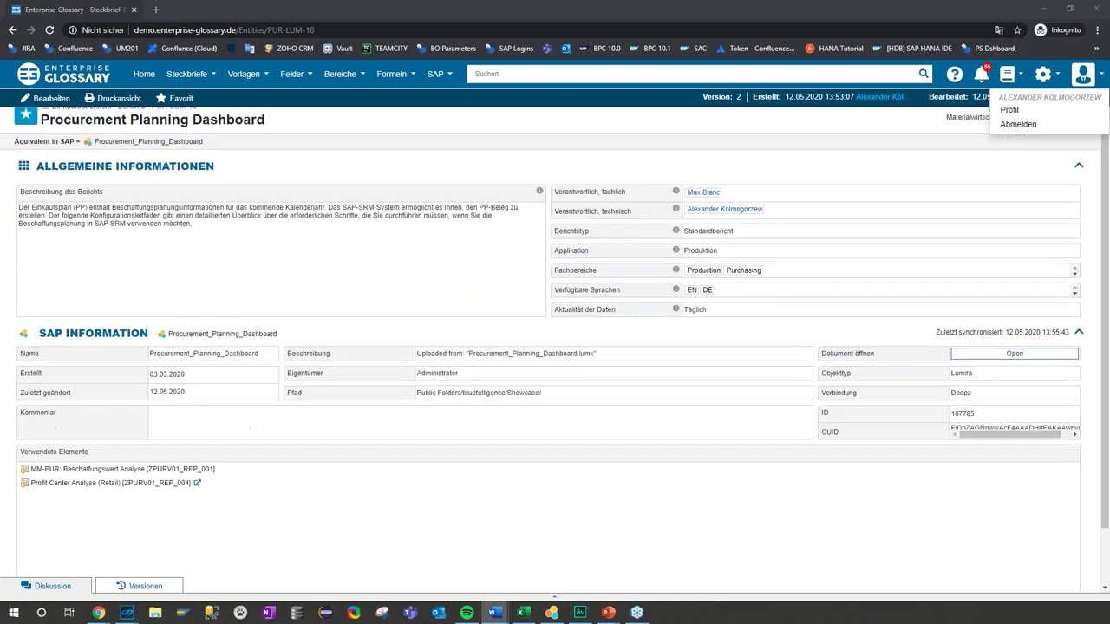
scroll(294, 530, down, 2)
click(52, 587)
click(403, 383)
text(Lumira-Bericht wurde um die angefragte Kennzahl "Nettobestellwert in Hauswährung [0SR_POVLC]" erweitert)
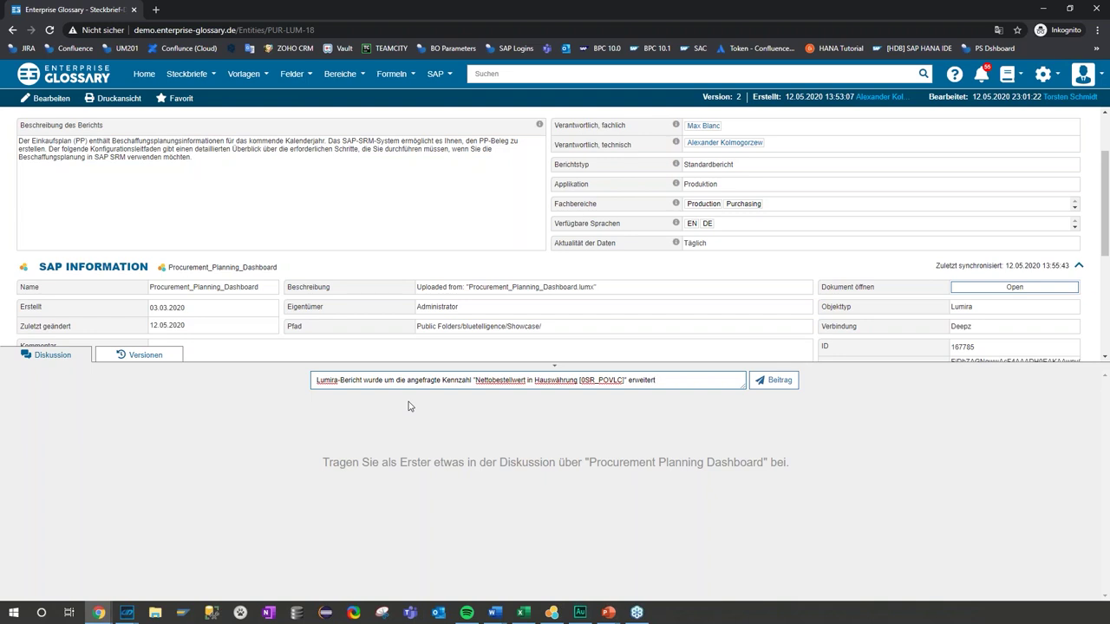
click(774, 380)
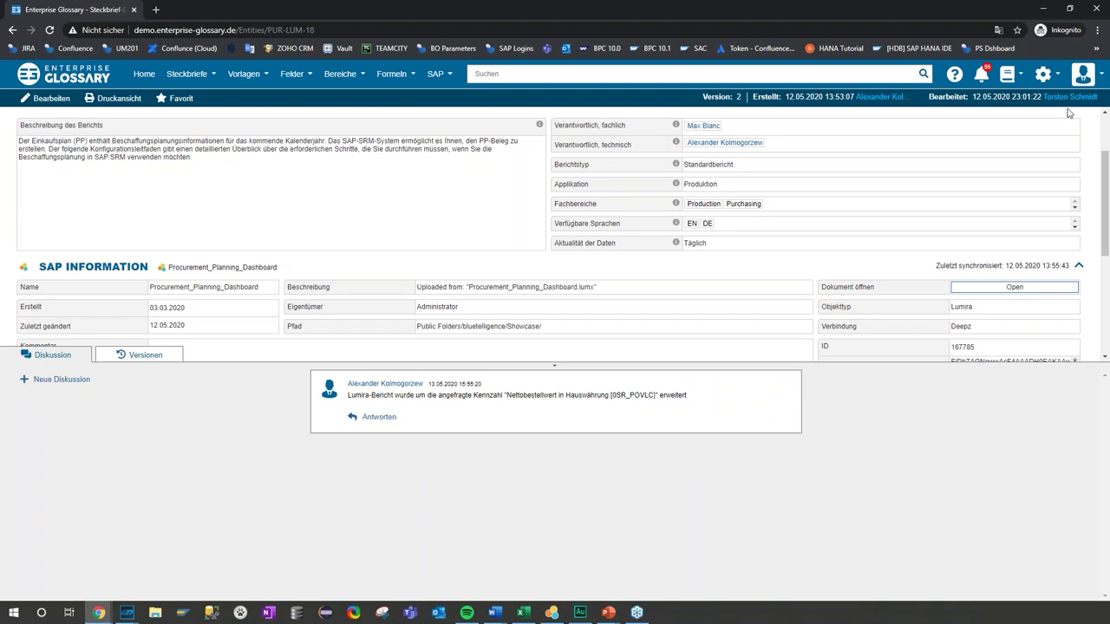
Step: In the other Enterprise Glossary window, open the Procurement Planning Dashboard profile from the new-discussion notification and read the comment in its discussion
mouse_move(102, 613)
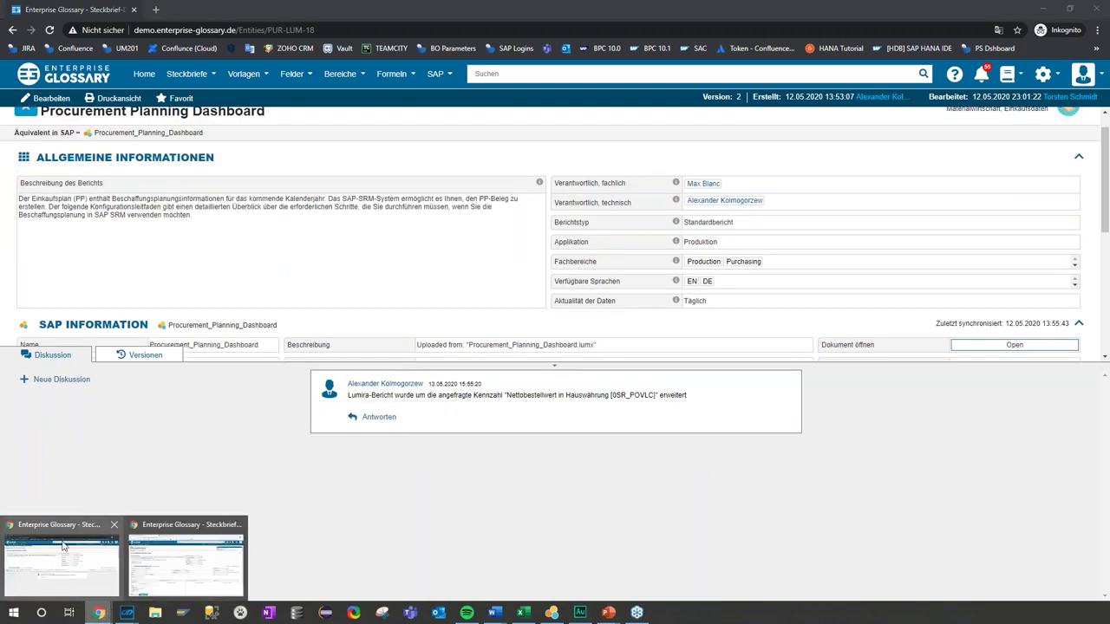
click(176, 553)
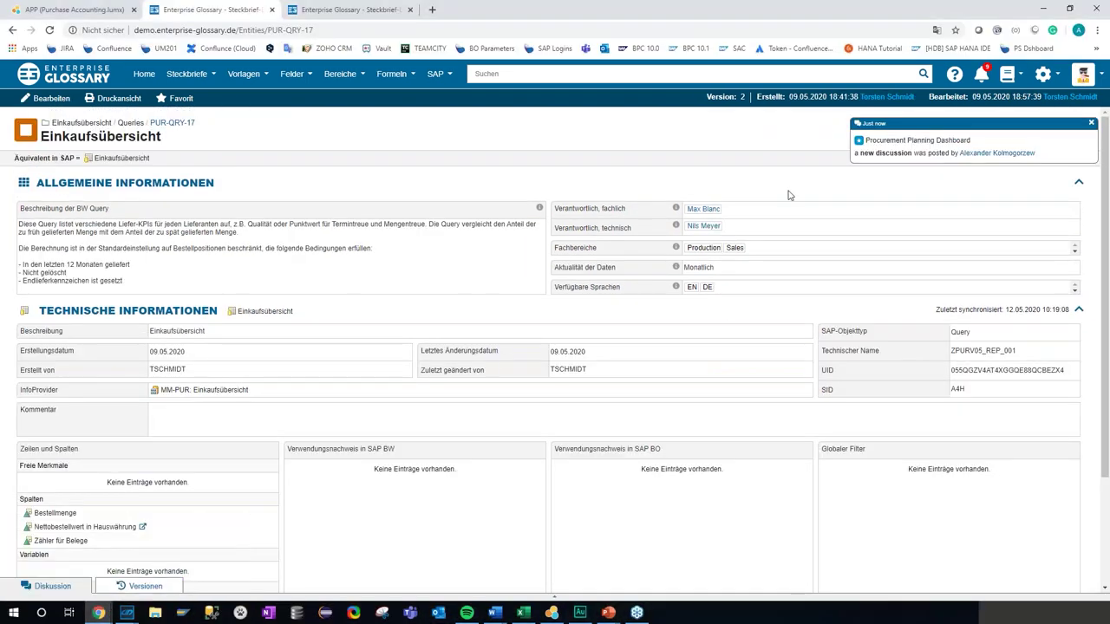
click(894, 141)
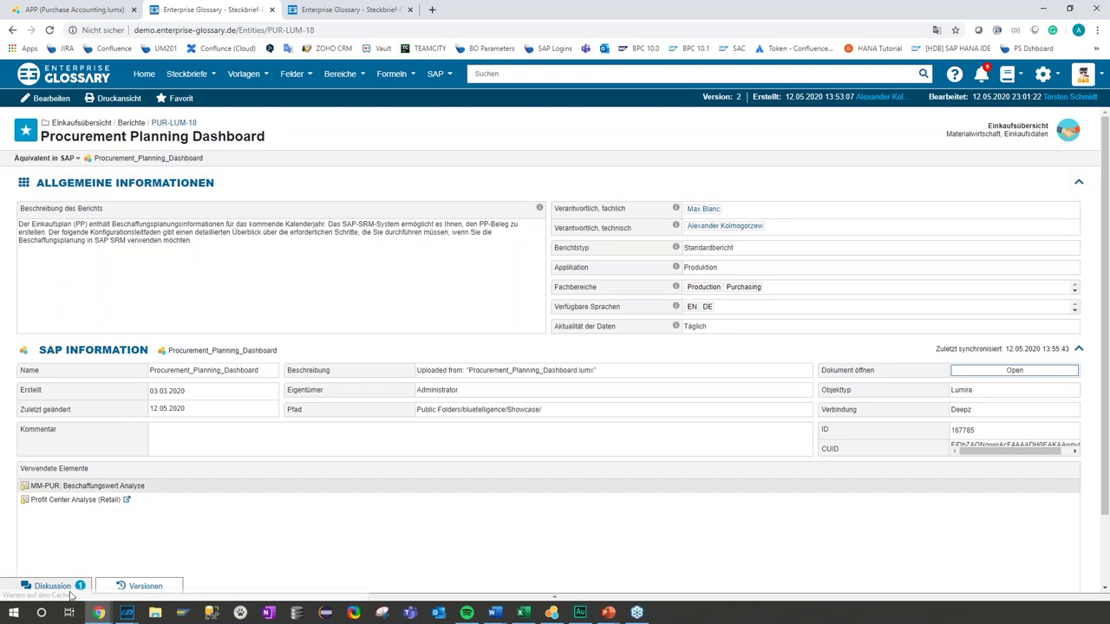
click(48, 588)
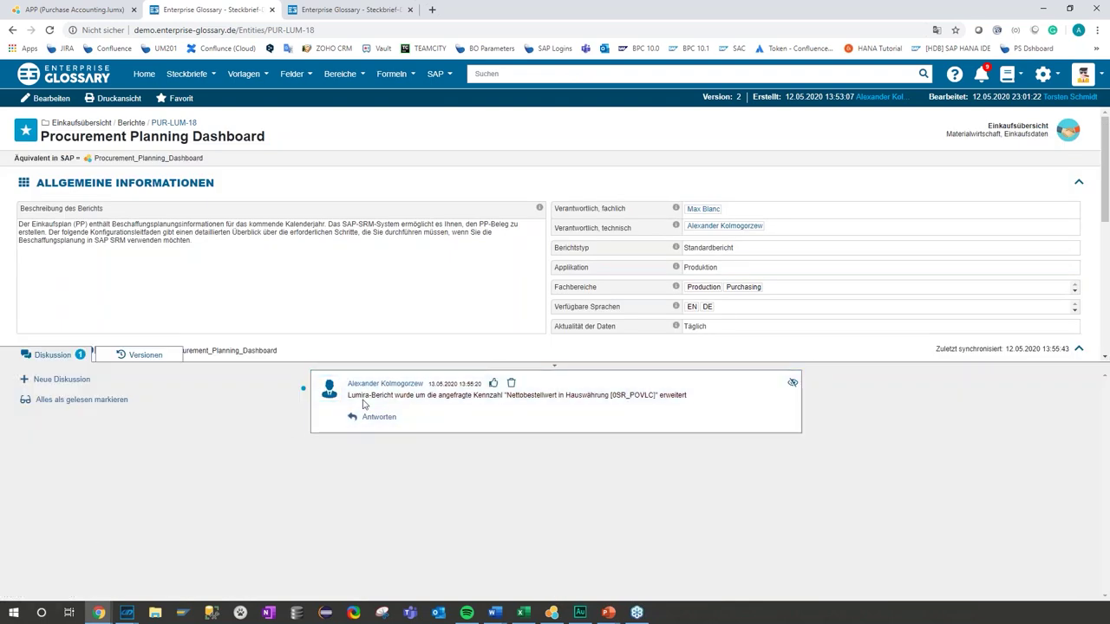
drag(361, 397, 573, 396)
click(572, 396)
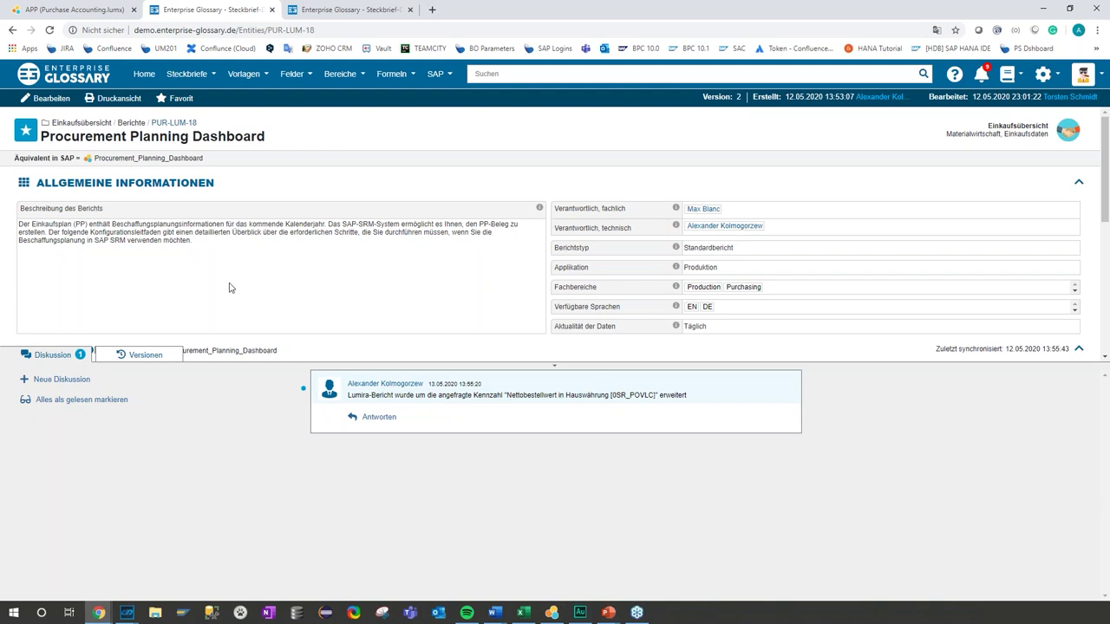
Step: Switch to the PowerPoint slide show and advance to the Enterprise Glossary "Vorteile" slide
key(alt+Tab)
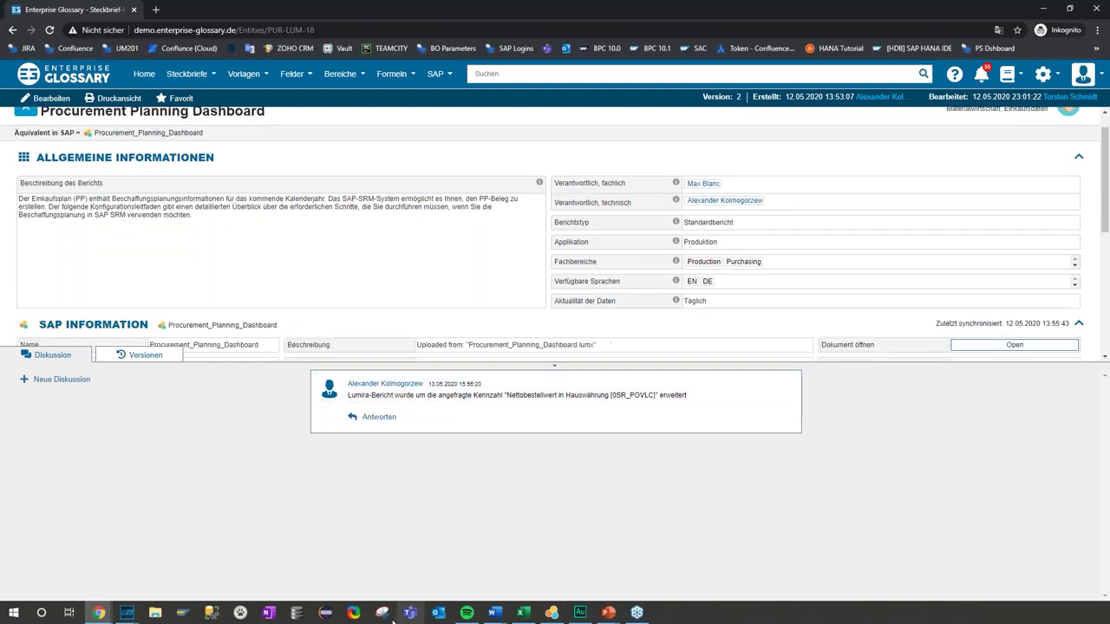
mouse_move(609, 616)
click(701, 575)
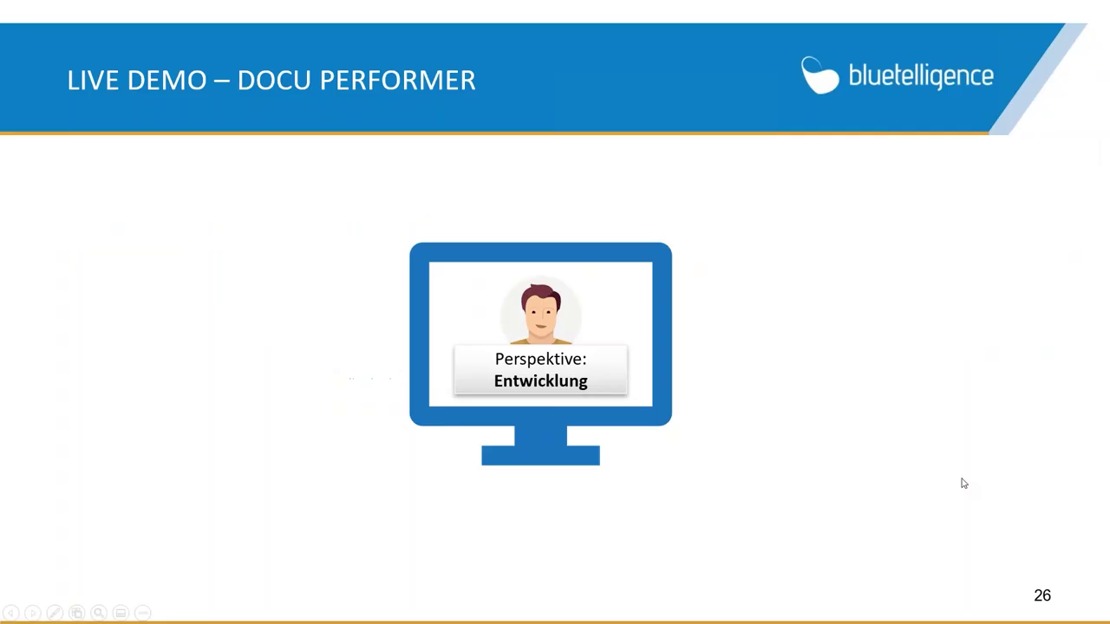
key(Right)
key(Right)
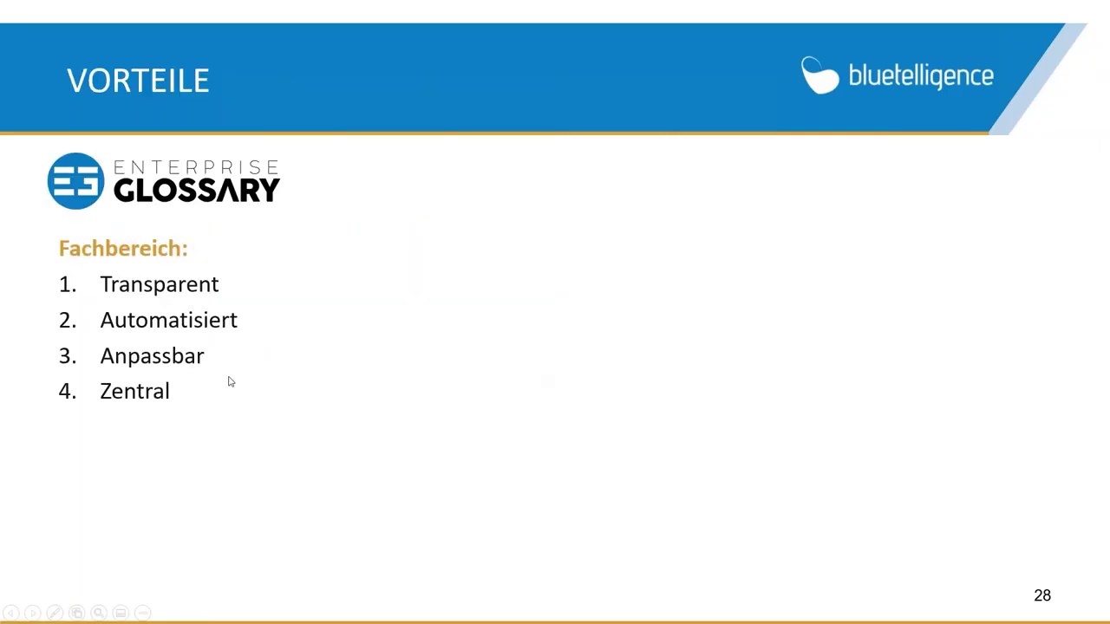